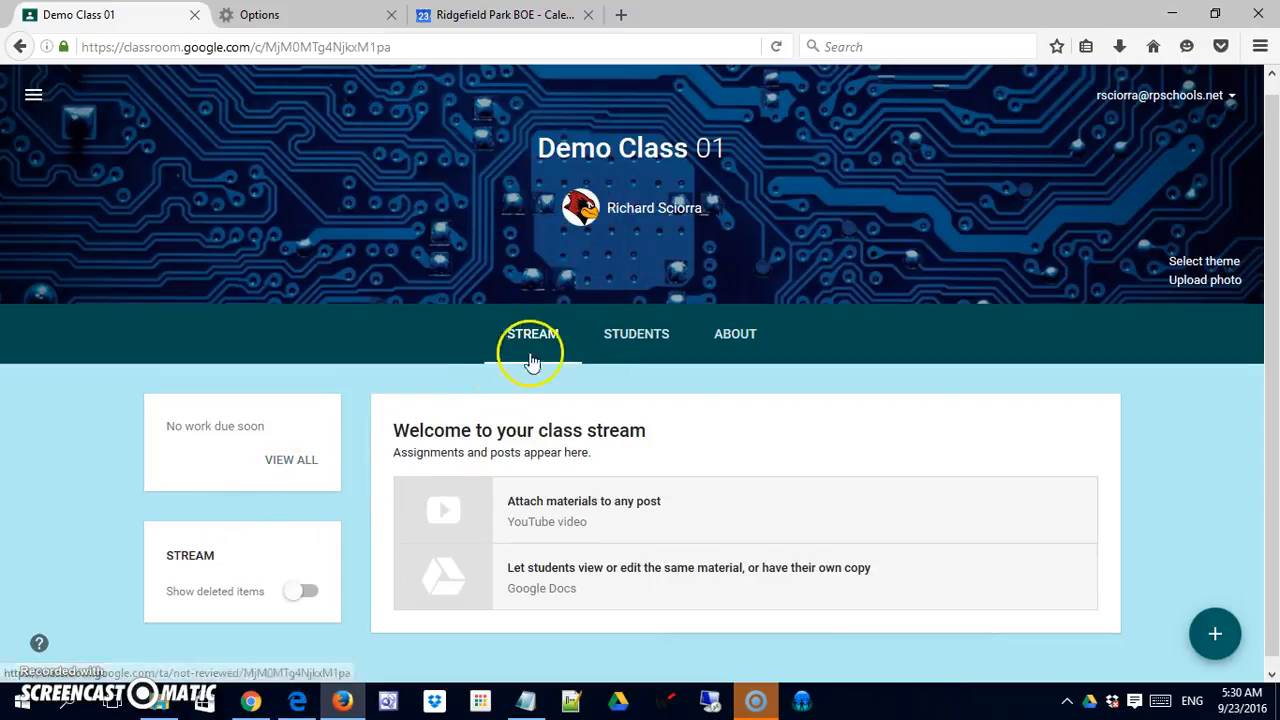
Step: Open Demo Class 01's Students page so the class join code is displayed
left_click(629, 336)
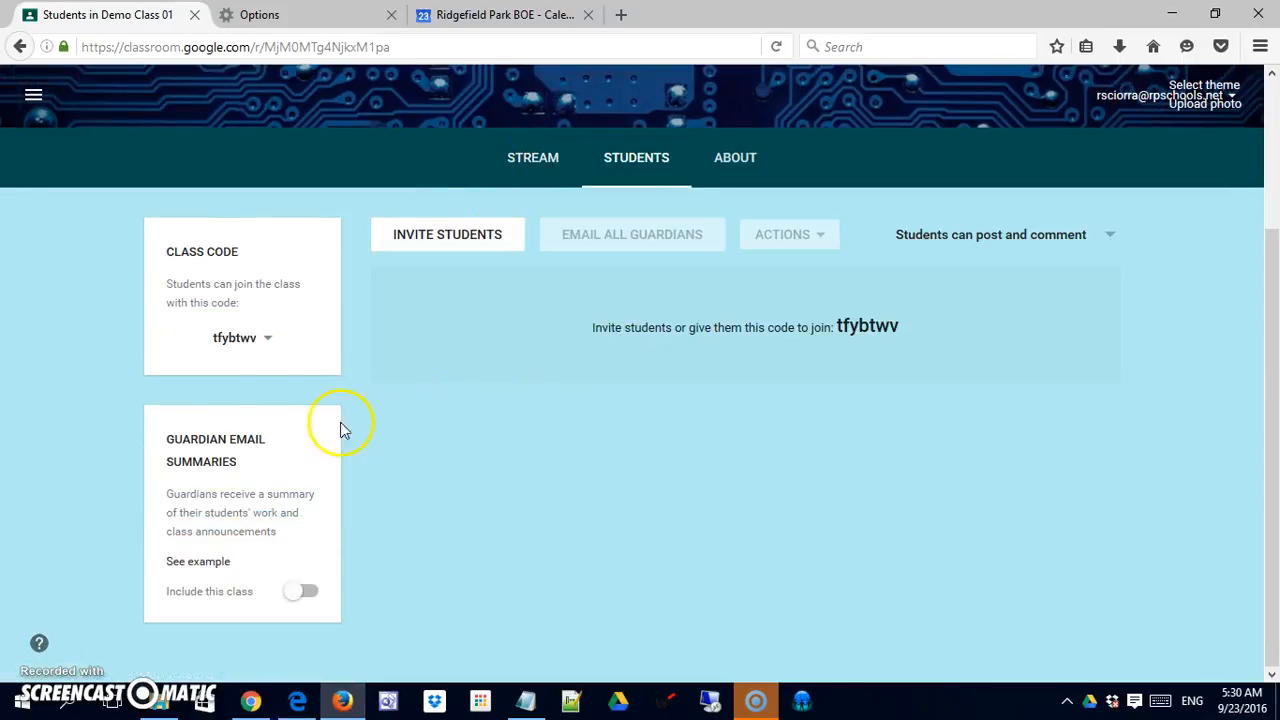
left_click(248, 353)
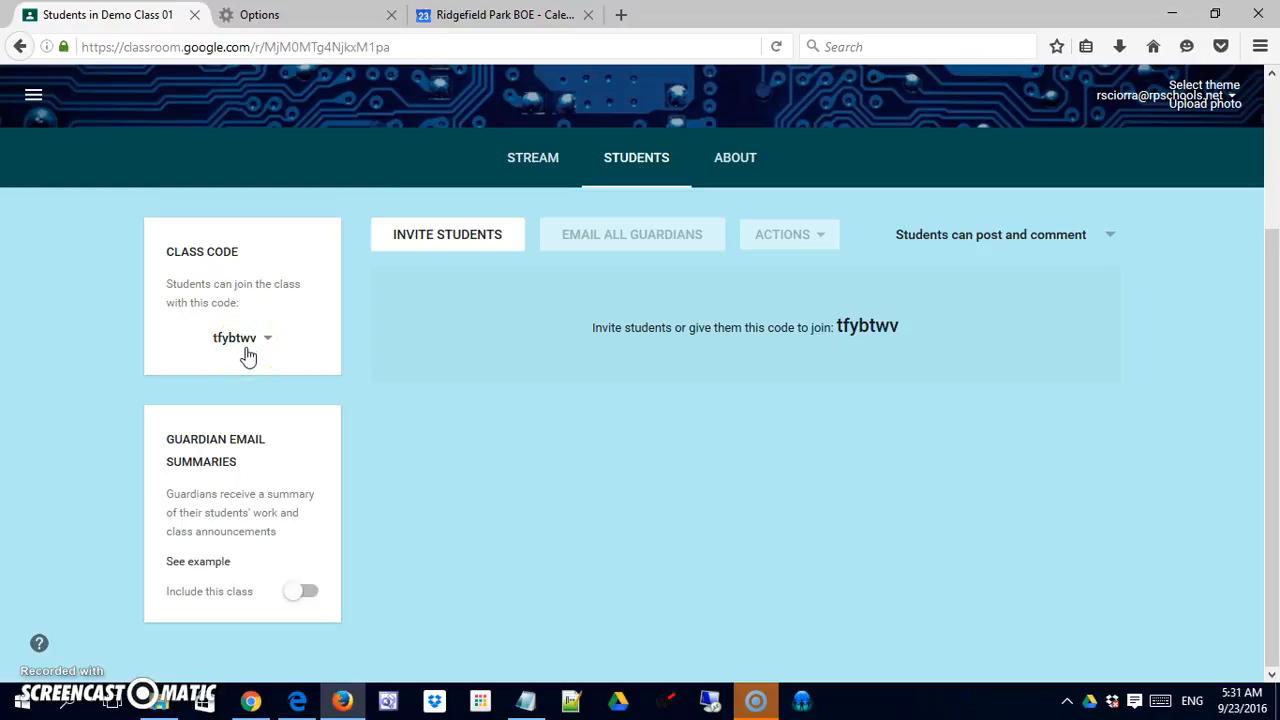
Step: In Edge, load classroom.google.com and begin signing in with the student account's email
left_click(292, 704)
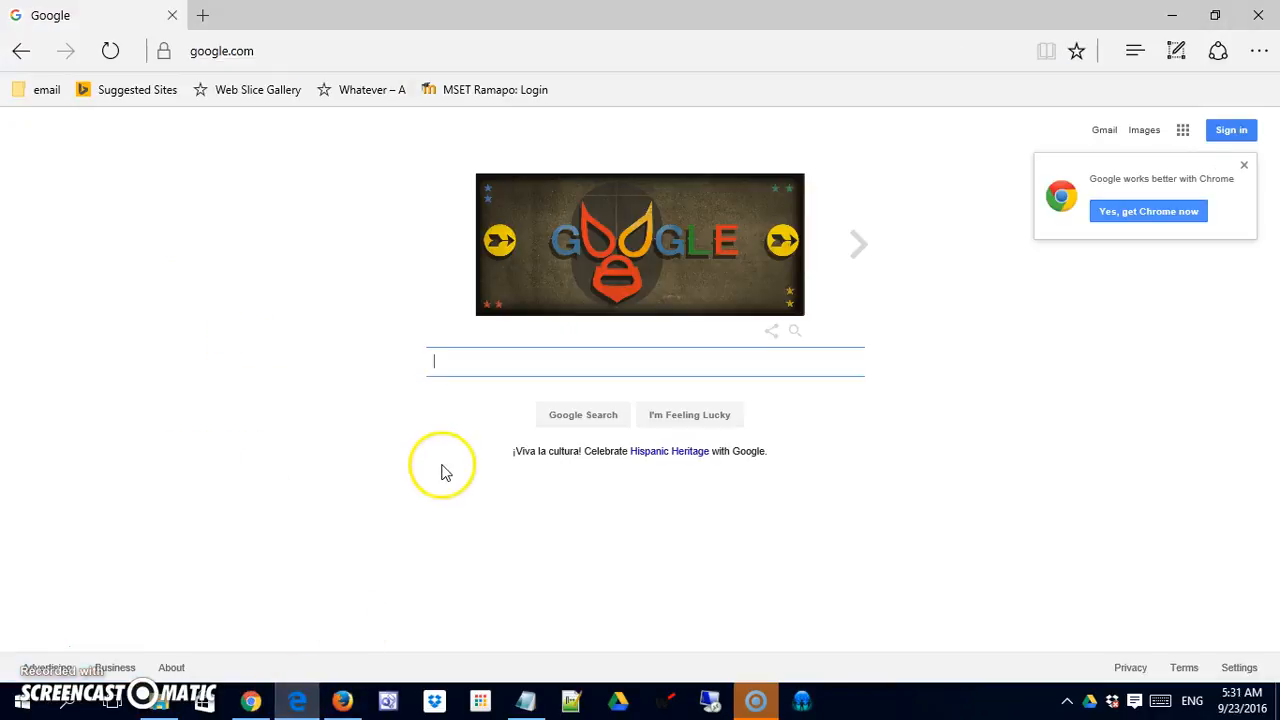
left_click(323, 51)
type("clas")
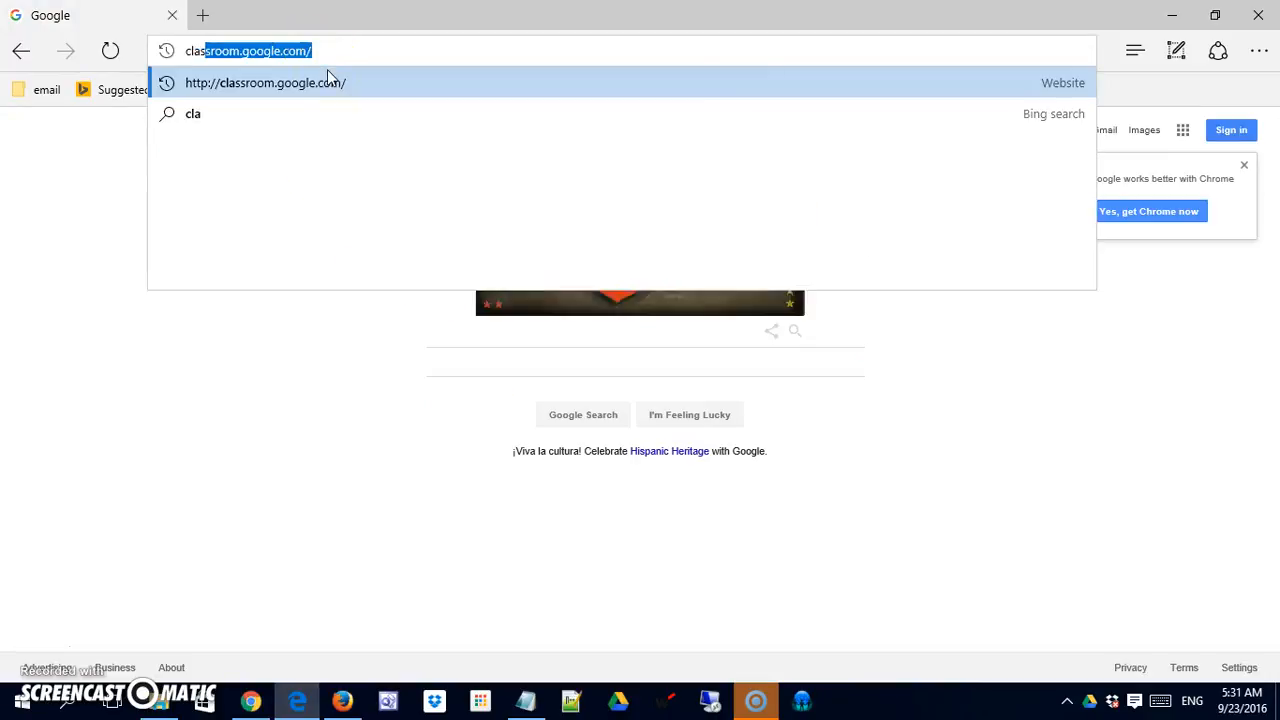
key("Return")
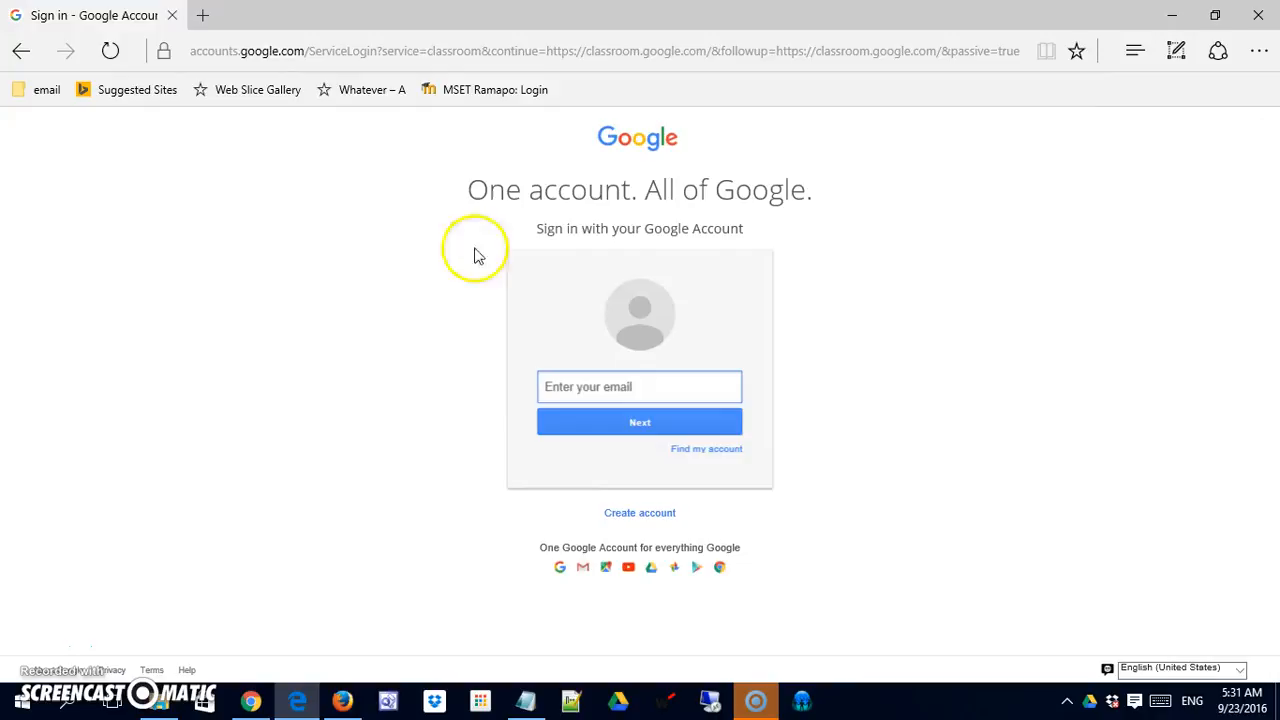
left_click(623, 389)
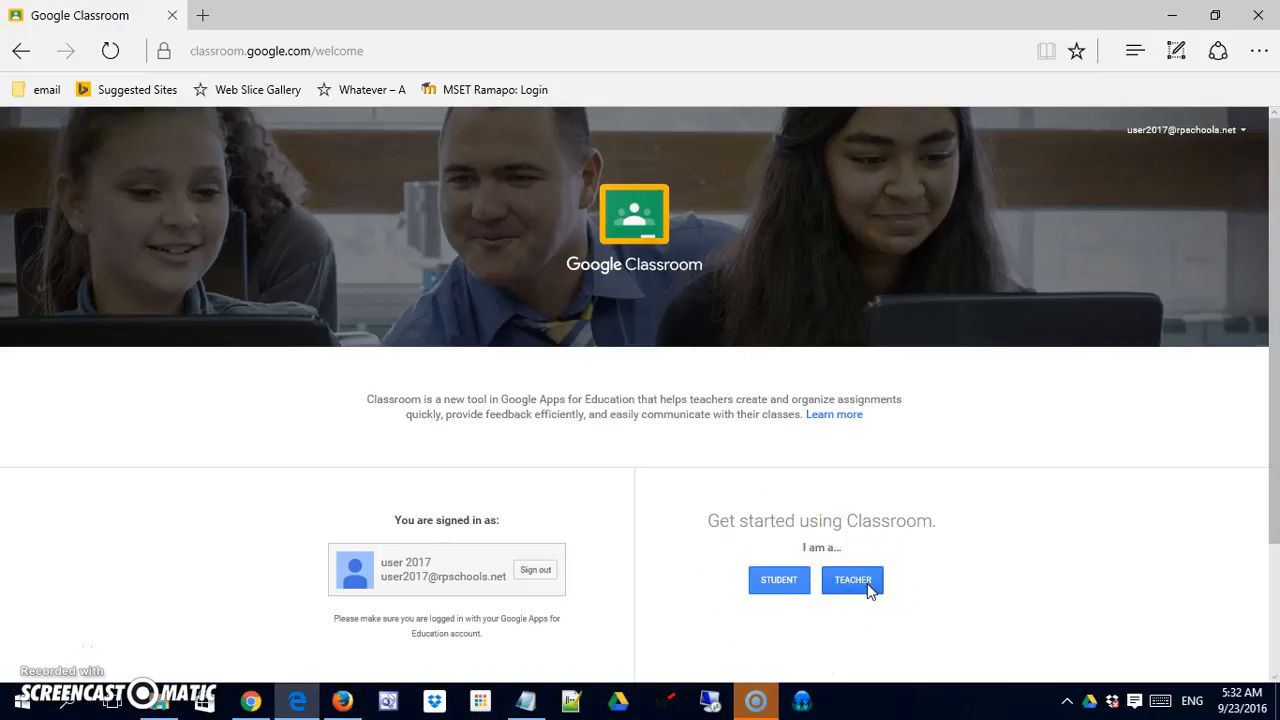
Step: Choose the Student role and paste the class code into the join-class field
left_click(784, 588)
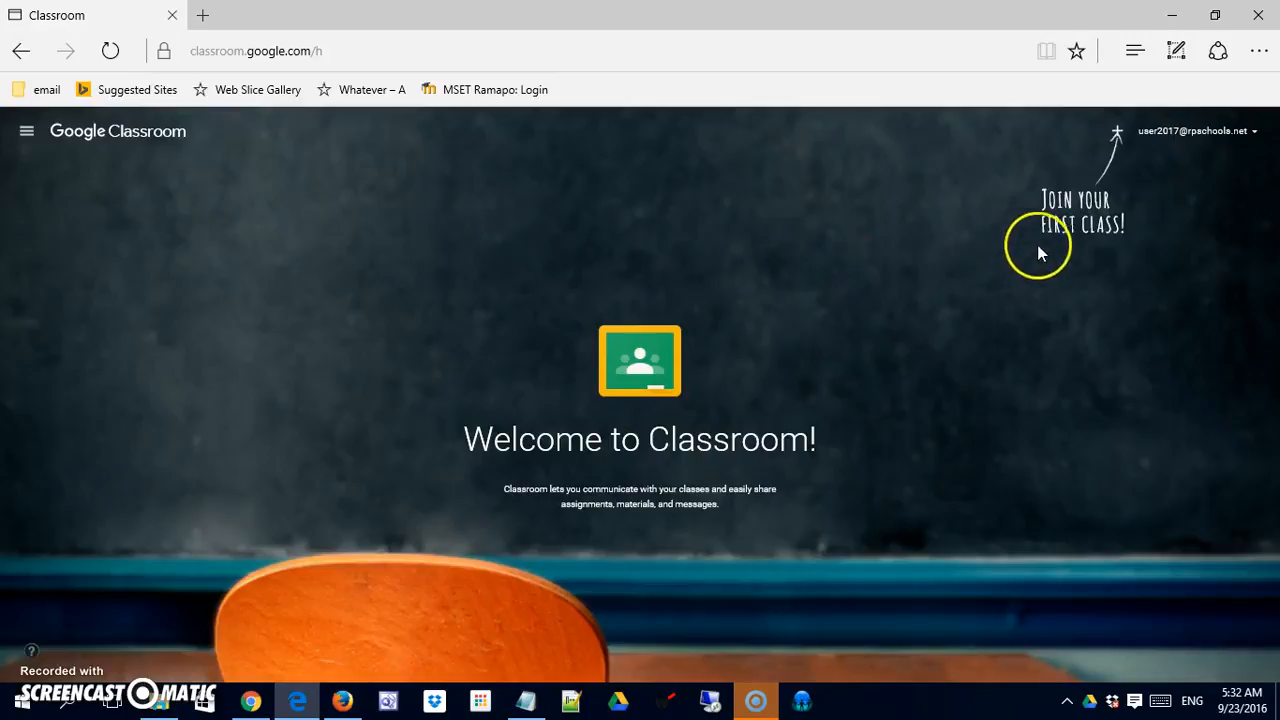
left_click(1116, 132)
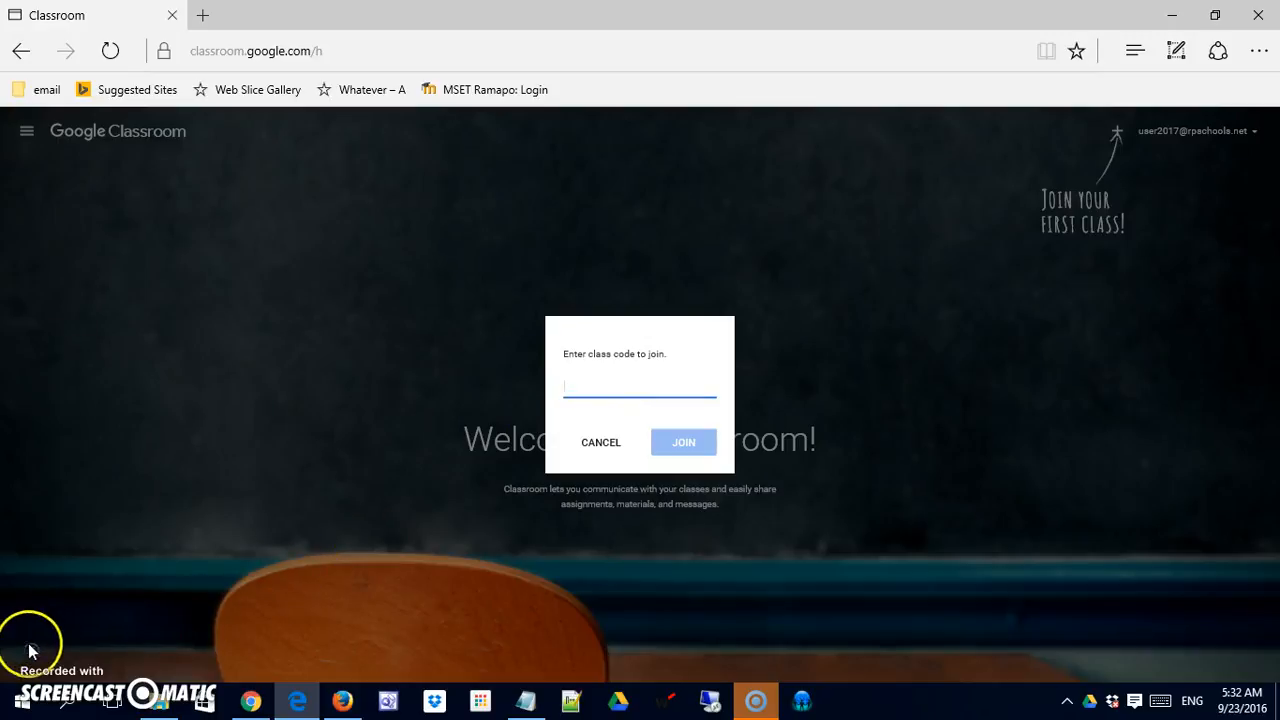
left_click(590, 395)
Step: Correct the pasted class code and join Demo Class 01
left_click(578, 391)
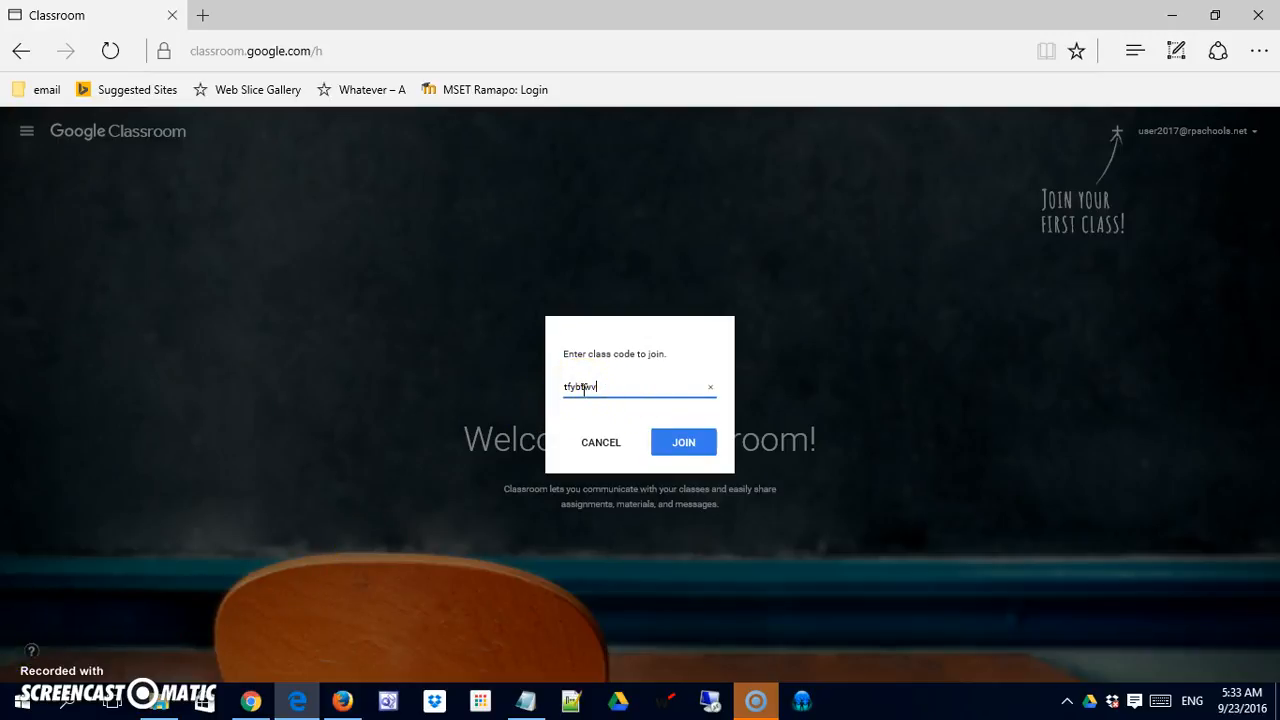
left_click(681, 447)
left_click(588, 395)
left_click(563, 394)
left_click(606, 408)
left_click(587, 415)
left_click(565, 397)
left_click(684, 450)
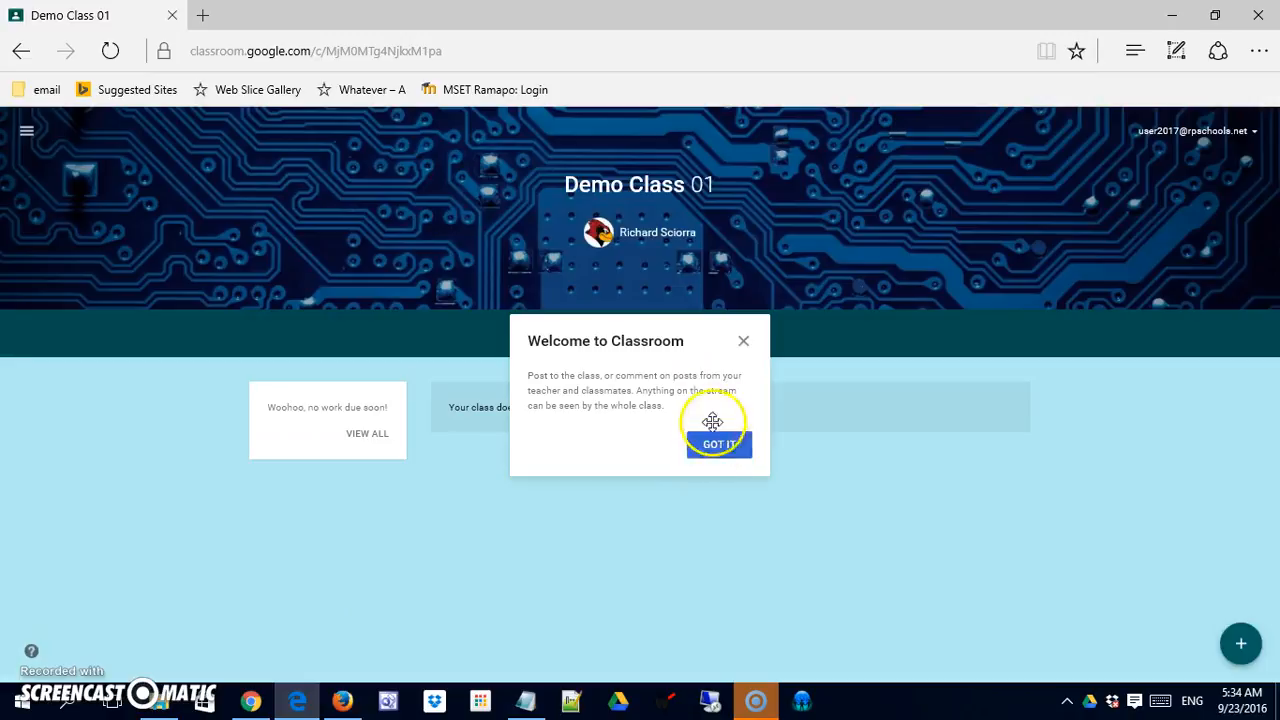
Step: Dismiss the student's welcome tip and return to the teacher's Demo Class 01 stream
left_click(733, 458)
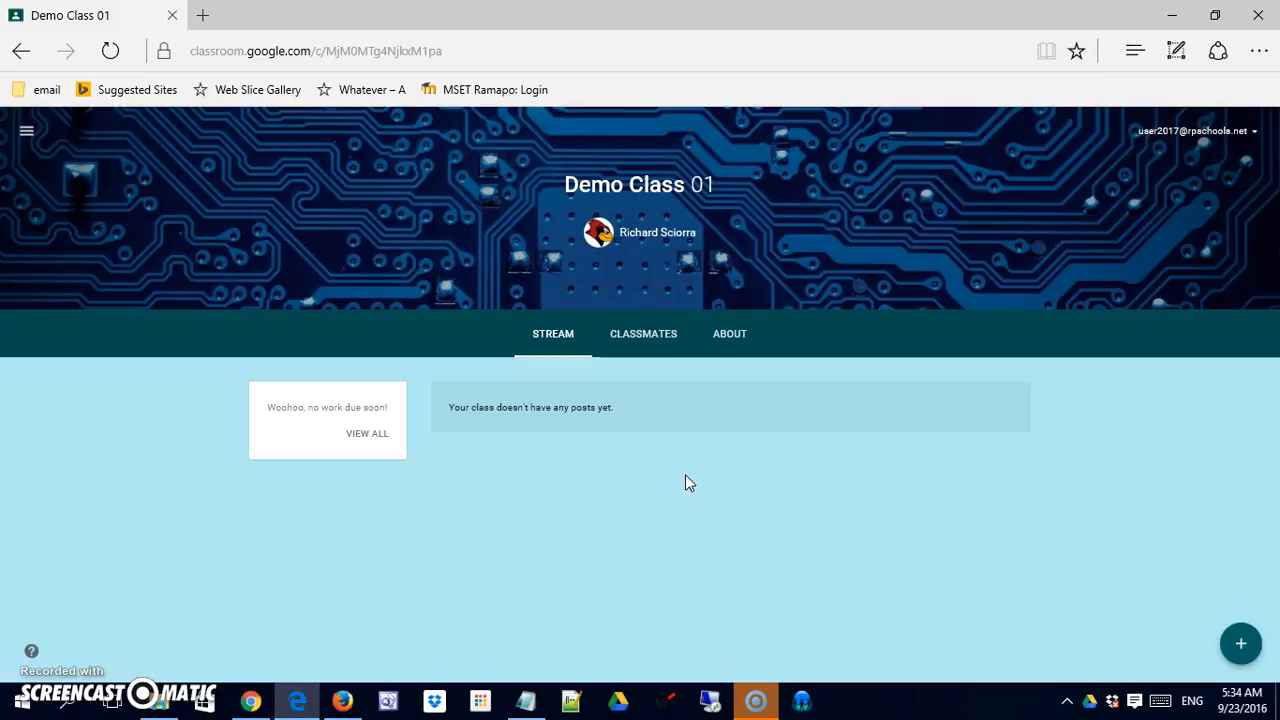
left_click(602, 461)
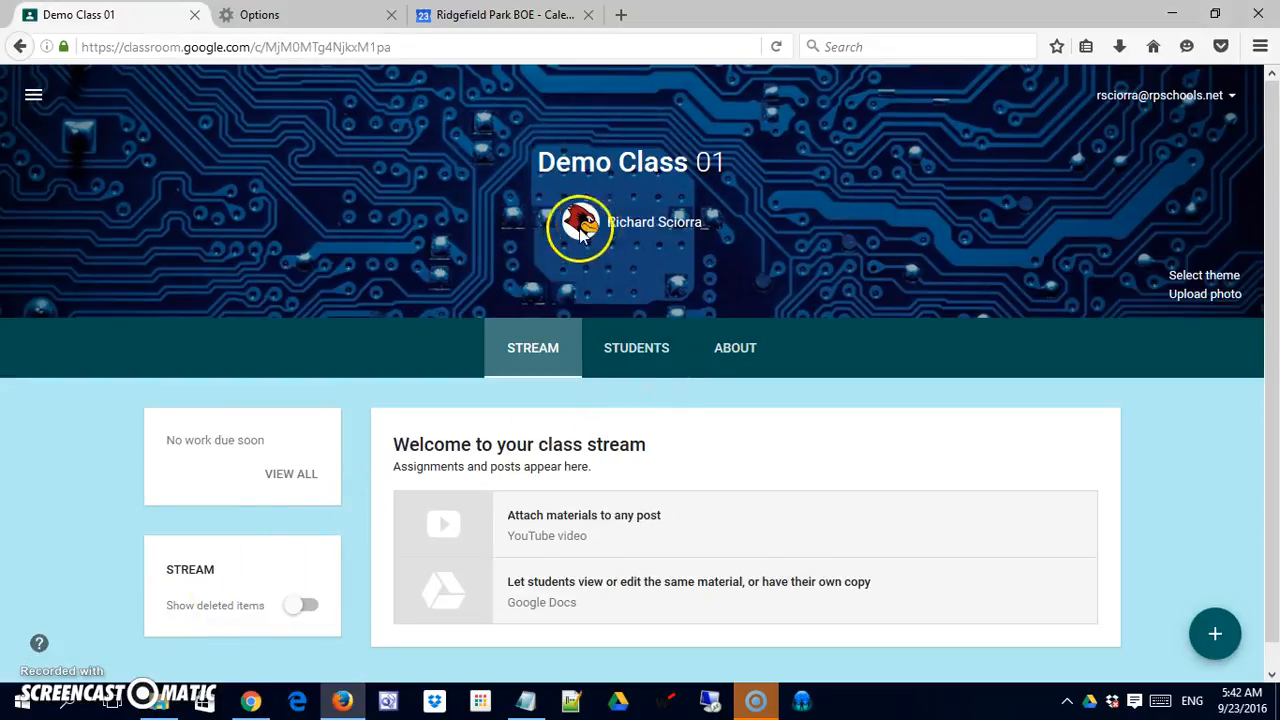
Step: Open the Students list, scroll through all six students, and select them all
left_click(628, 347)
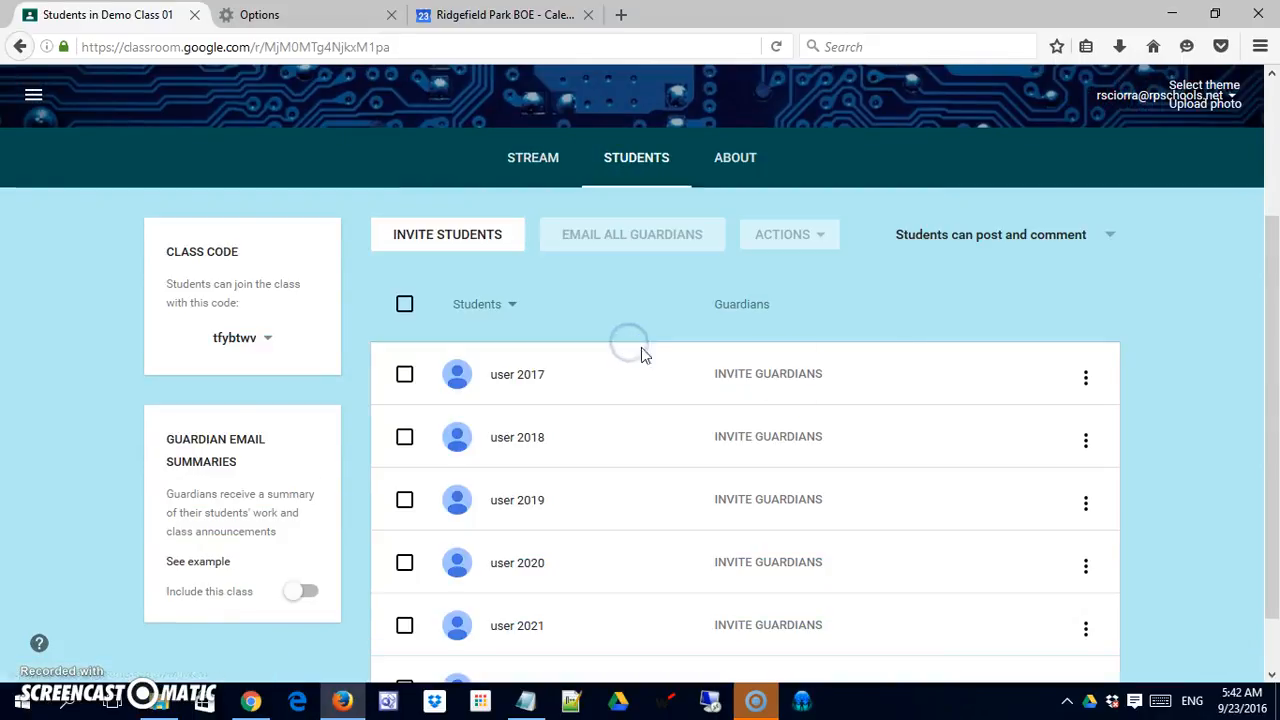
scroll(1272, 210, "up", 3)
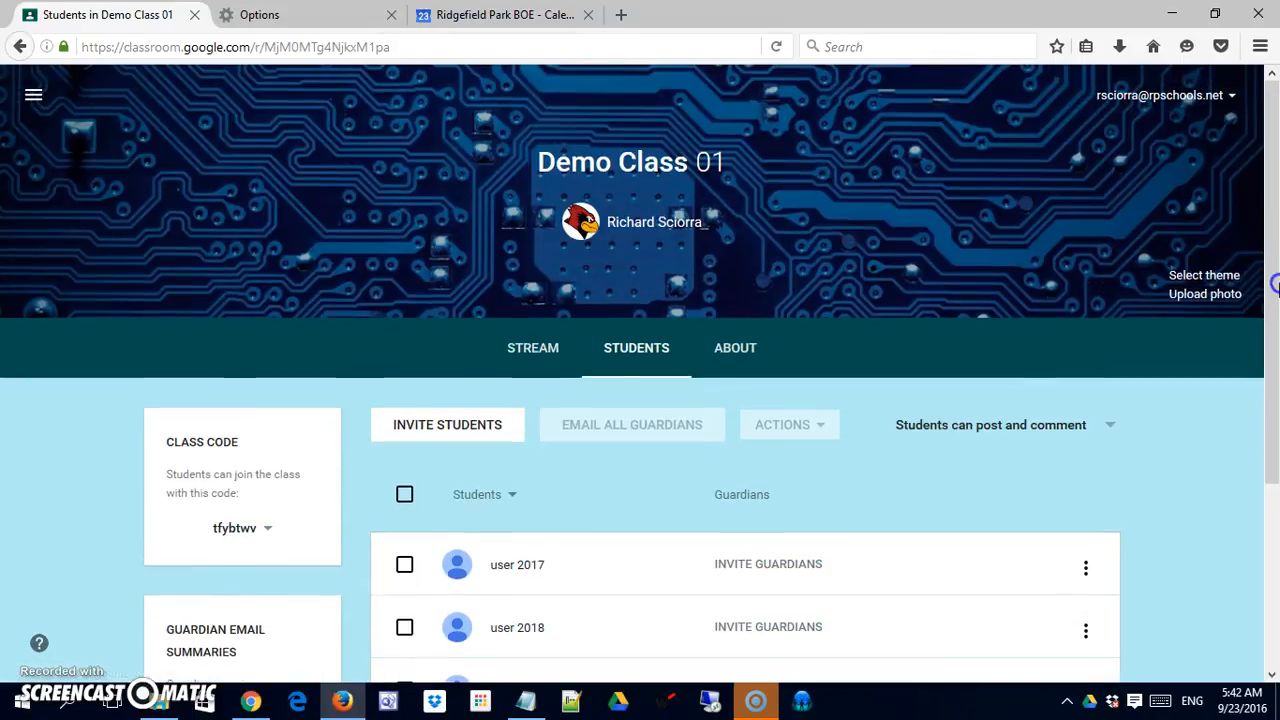
left_click_drag(1274, 296, 1274, 603)
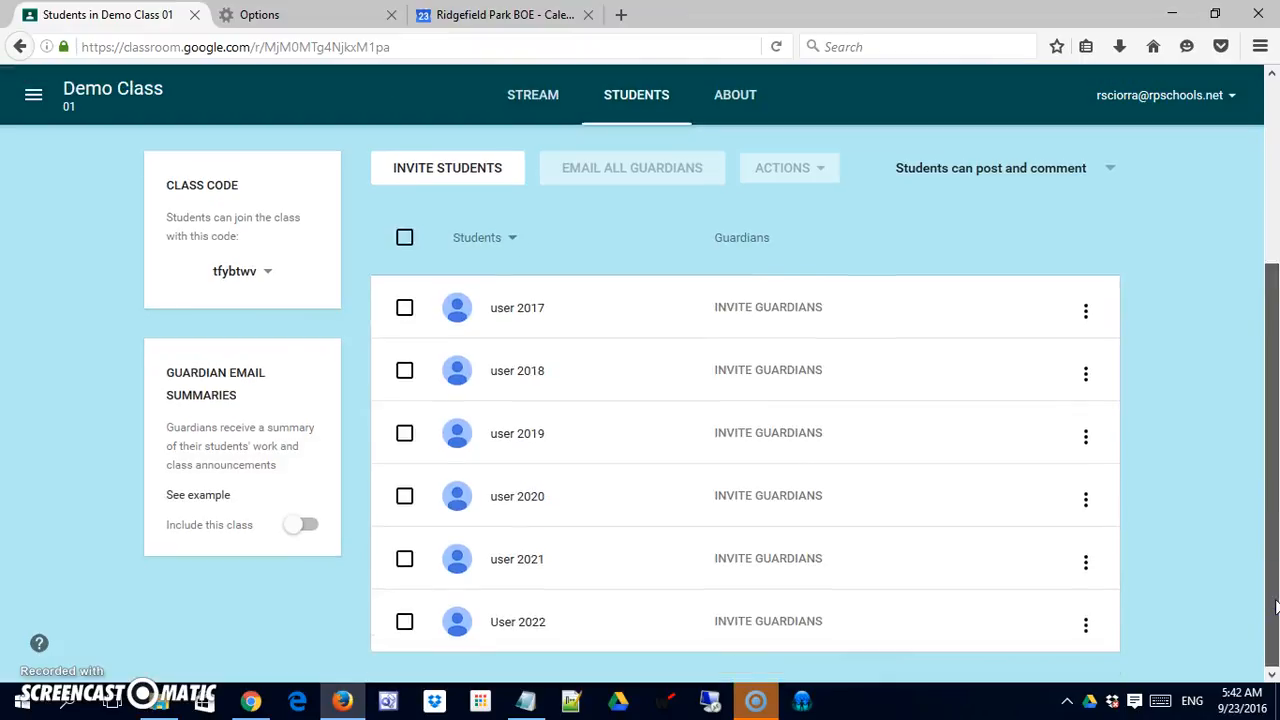
left_click_drag(1274, 494, 1274, 368)
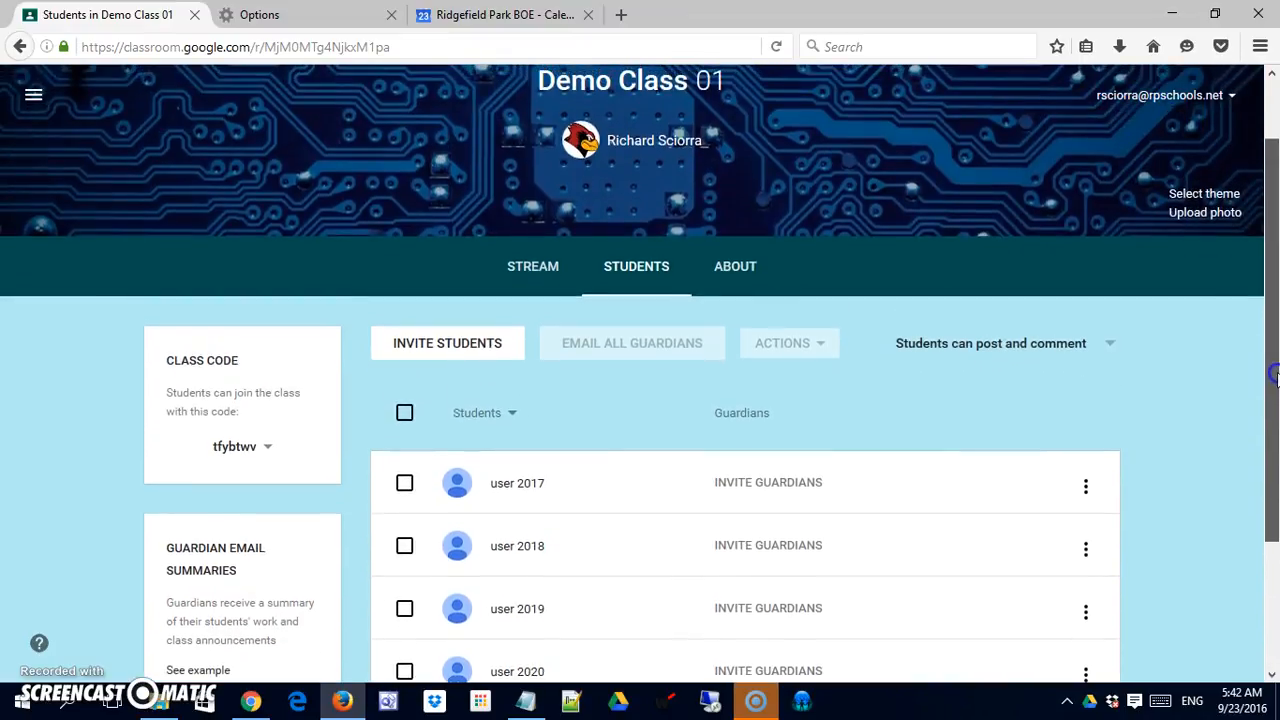
left_click(405, 412)
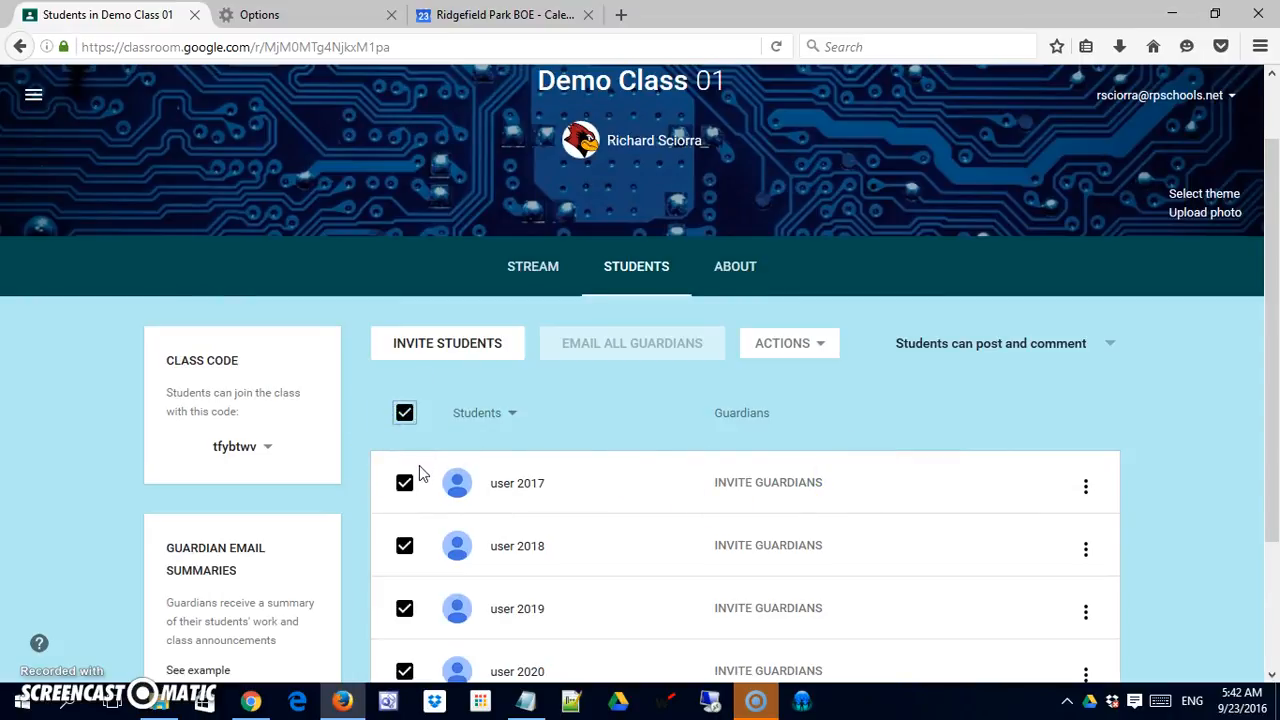
scroll(420, 474, "down", 3)
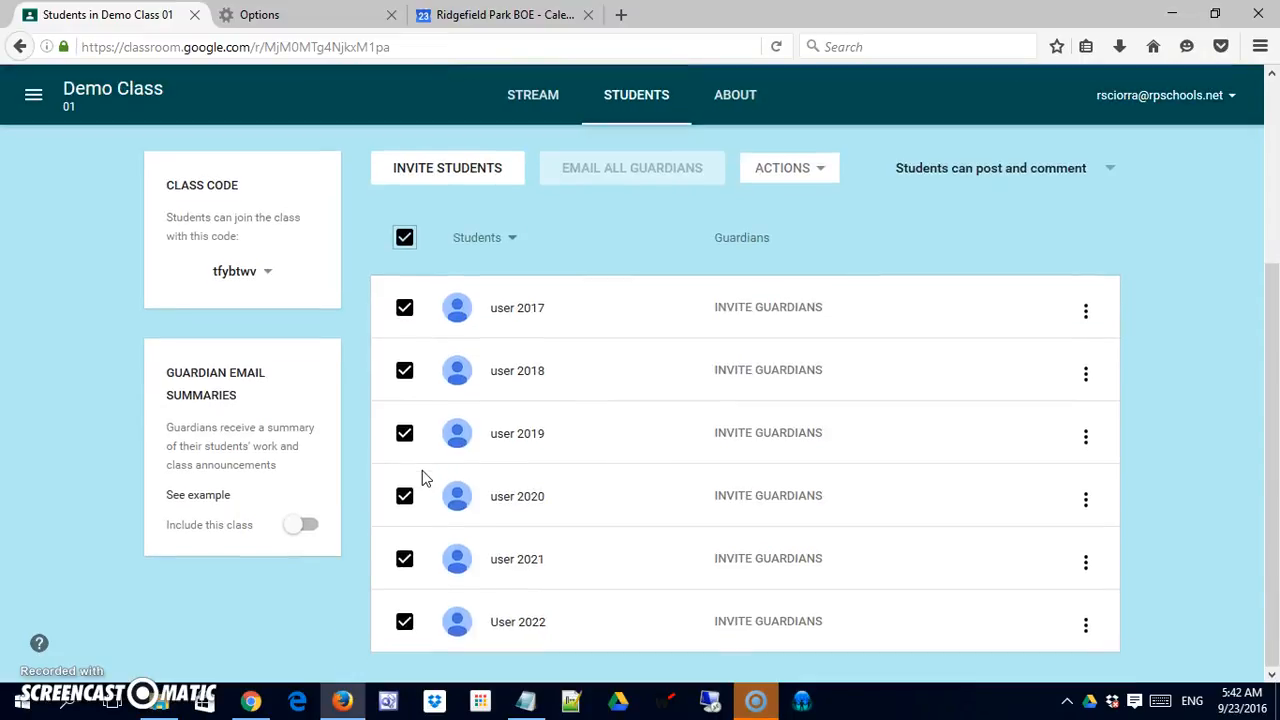
left_click(641, 170)
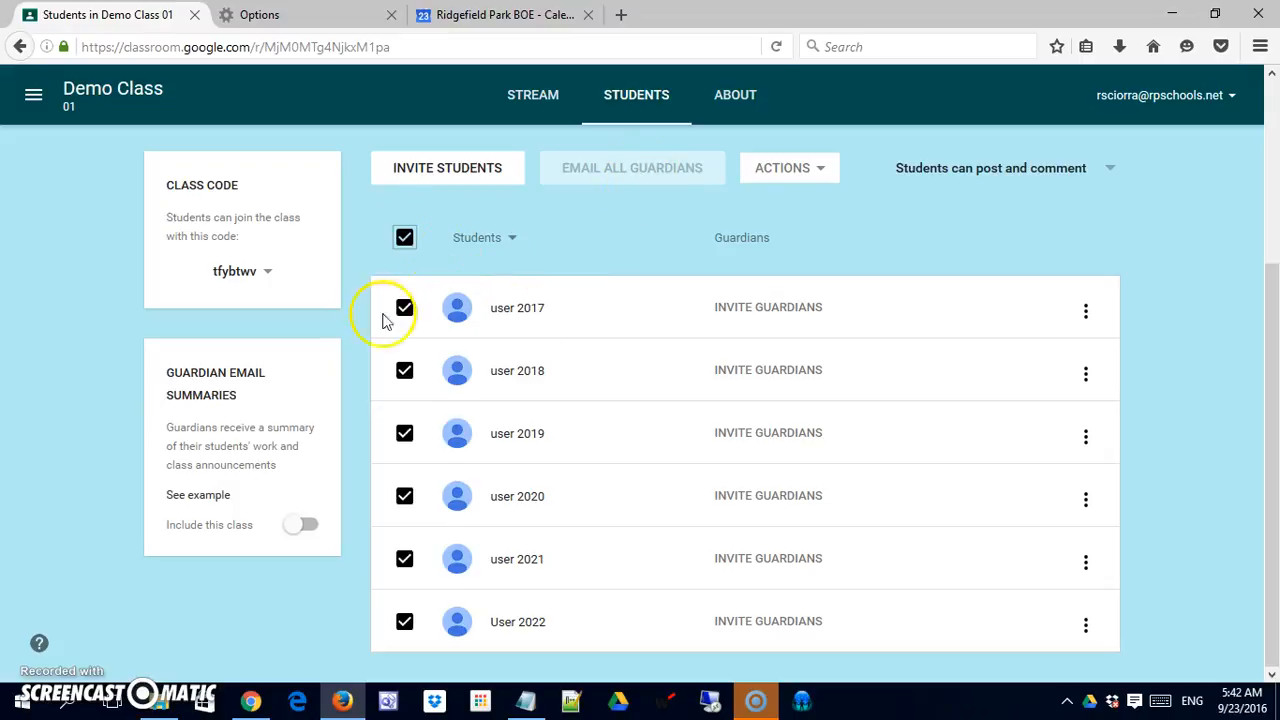
Step: Add only Demo Class 01, not all taught classes, to guardian email summaries
left_click(312, 531)
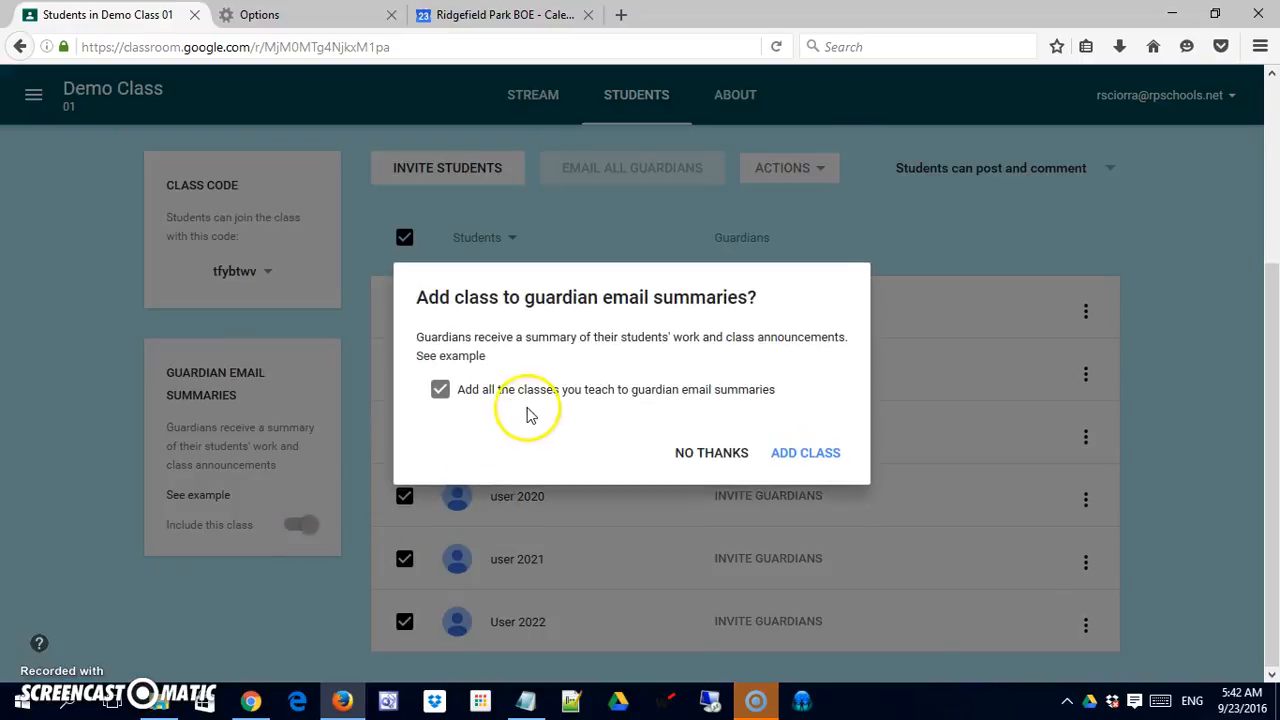
left_click(441, 392)
left_click(441, 392)
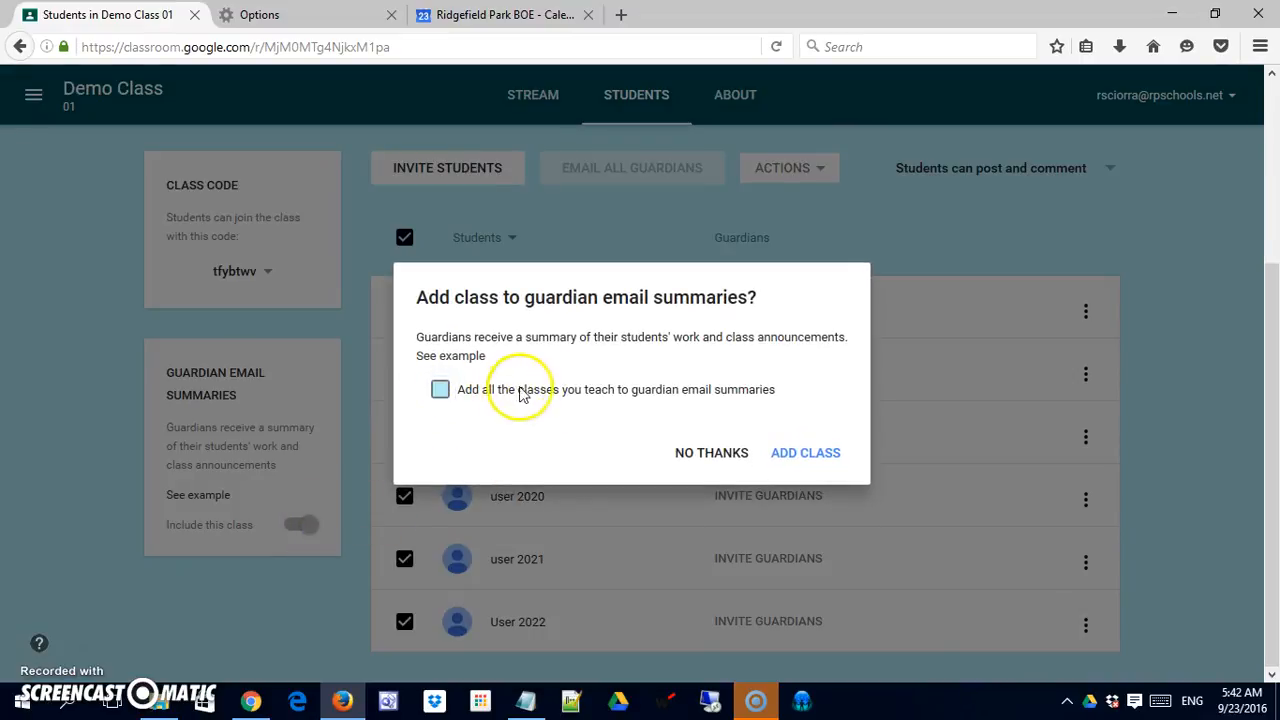
left_click(803, 455)
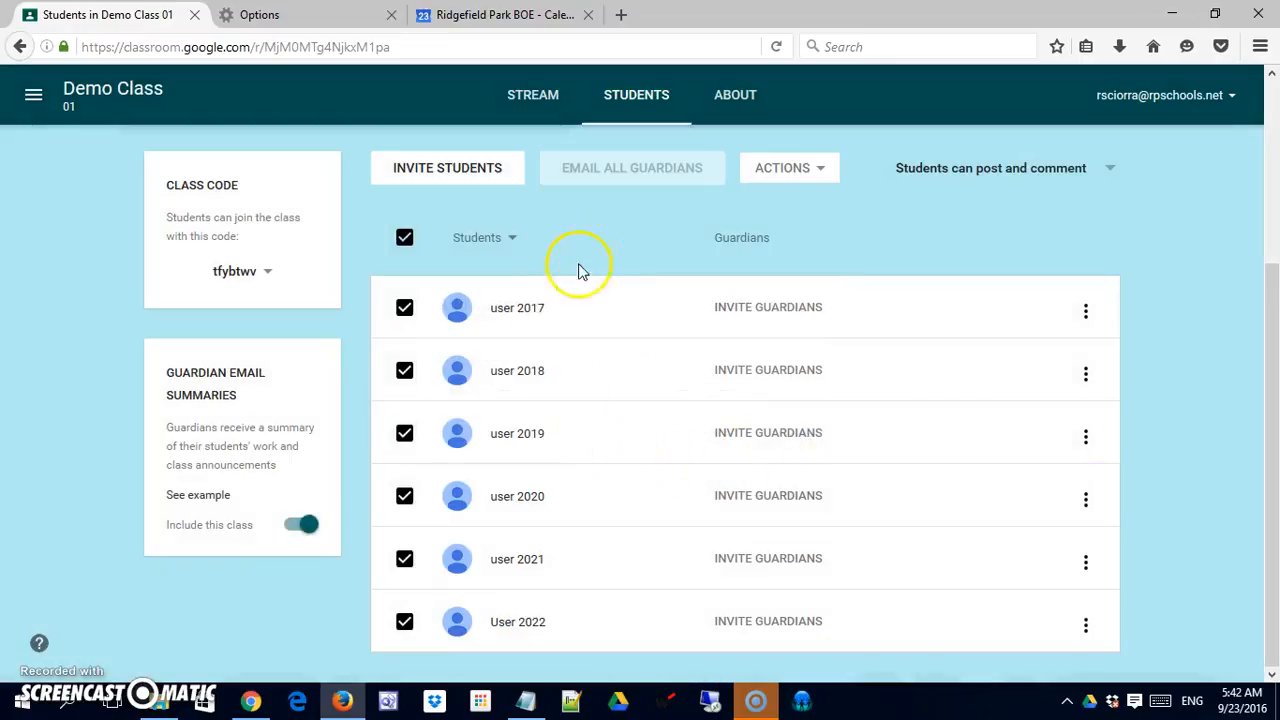
Step: Adjust the student selection and start a guardian invitation for the first student
left_click(405, 310)
left_click(406, 241)
left_click(648, 174)
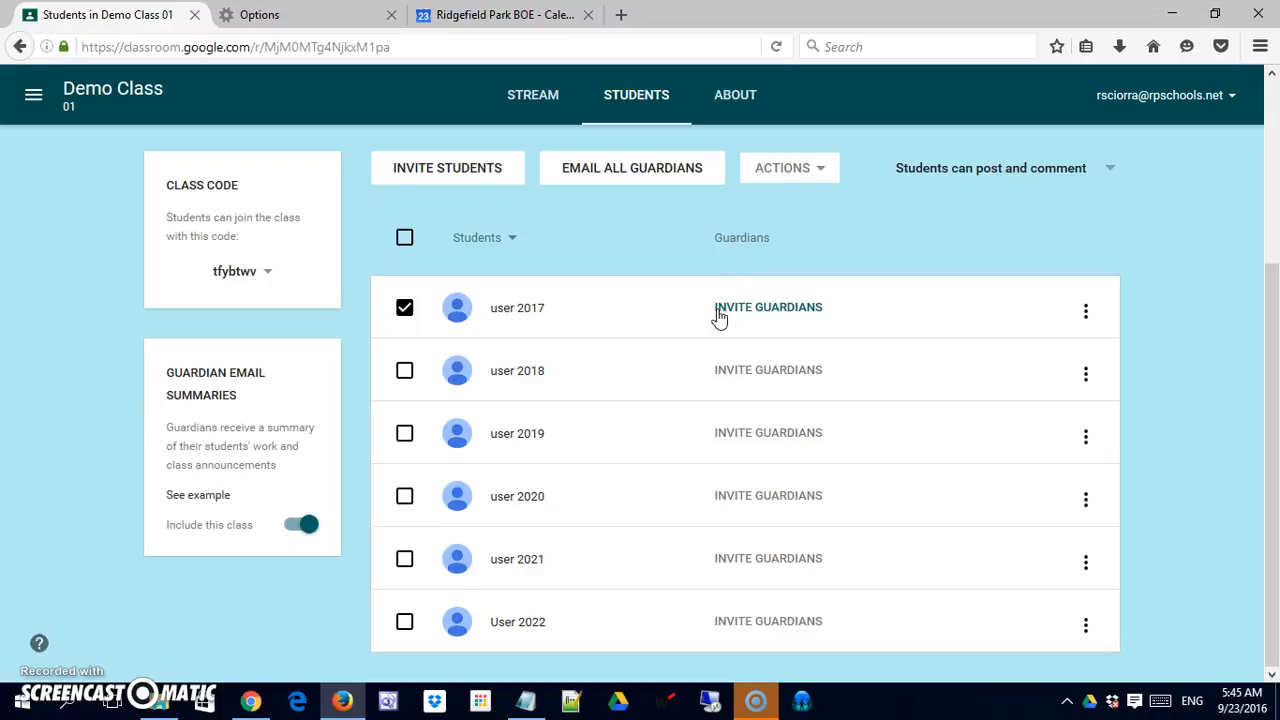
left_click(403, 308)
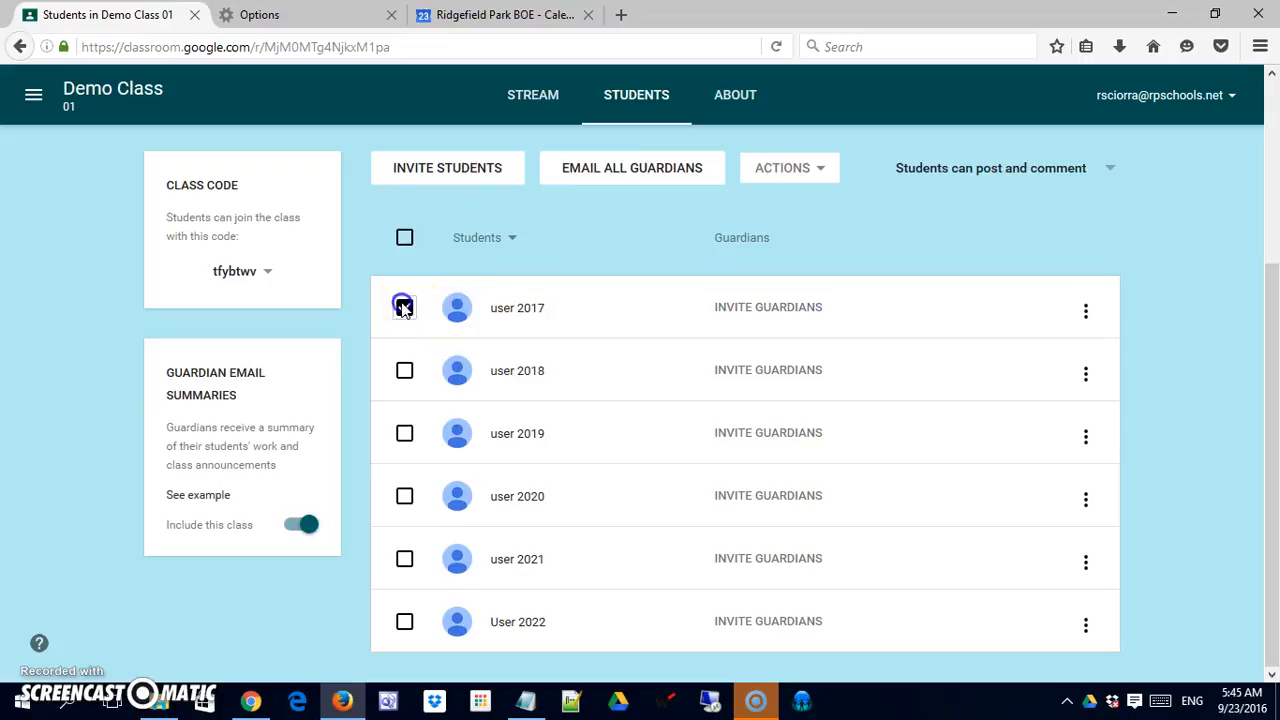
left_click(403, 308)
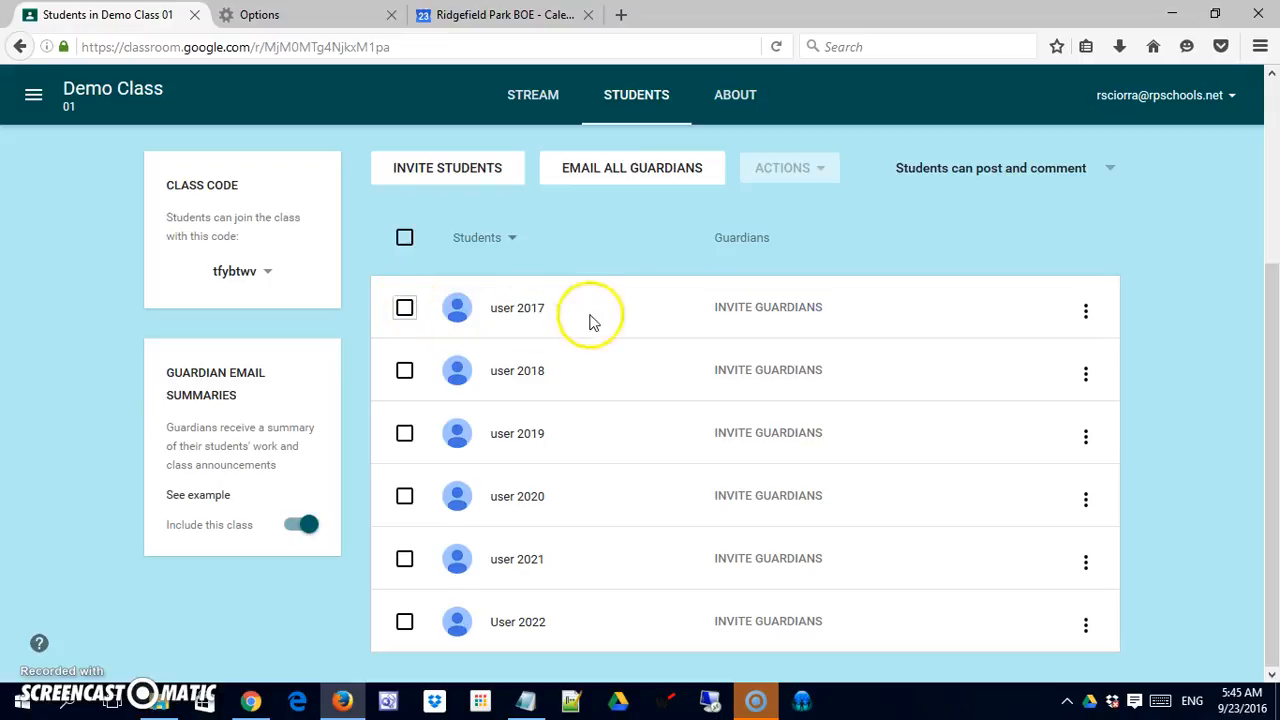
left_click(740, 316)
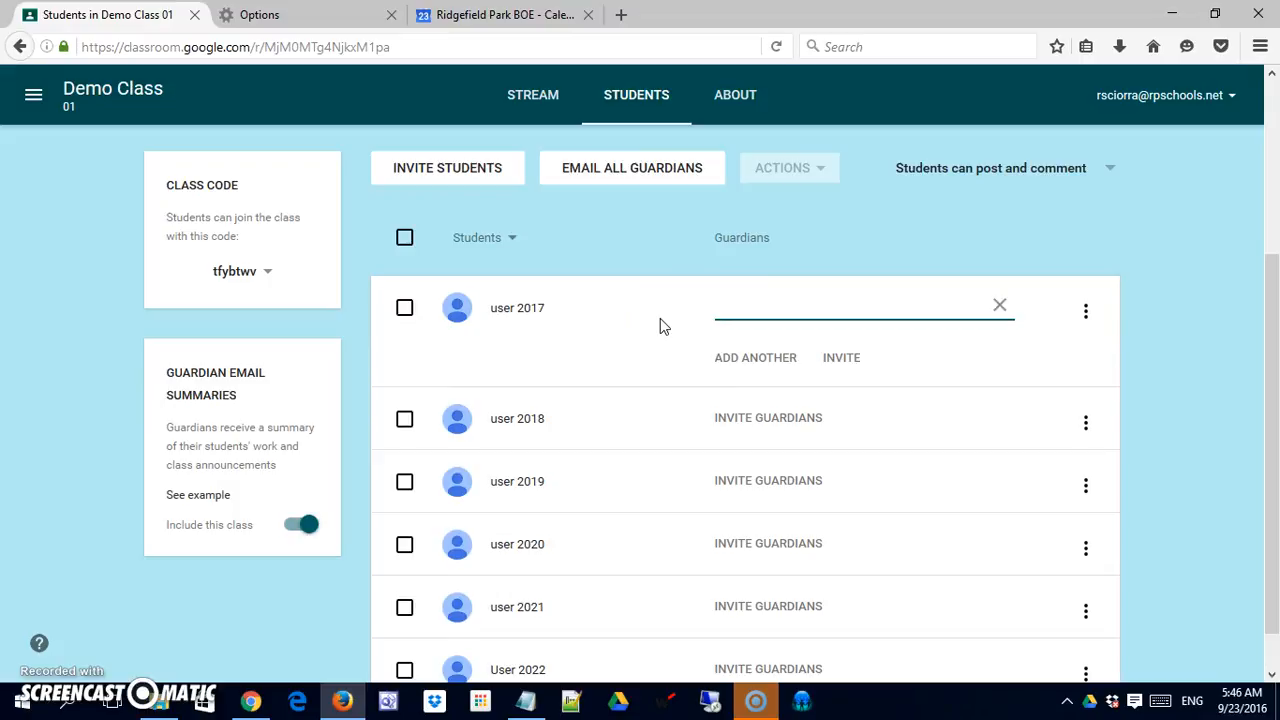
Step: Paste the guardian's email address and send the invitation for the first student
key("ctrl+v")
left_click(843, 361)
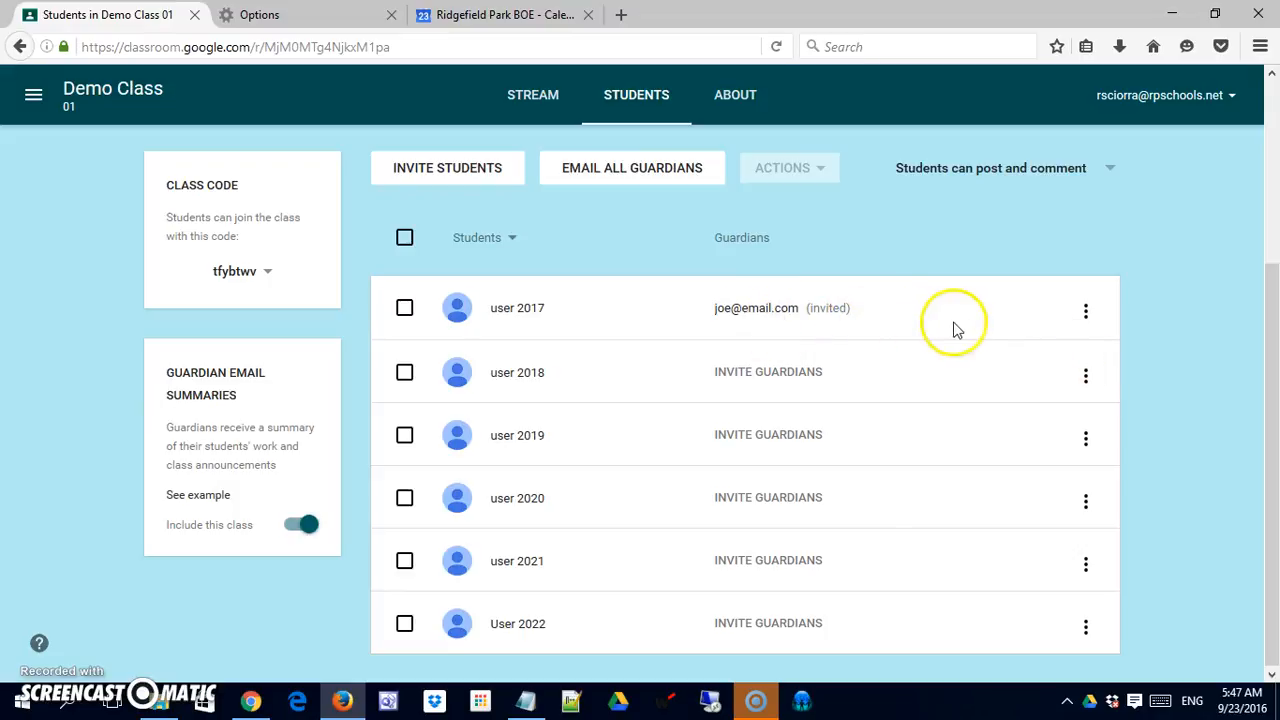
Step: Email the class guardians with subject 'Welcome' and body 'Just wanted to welcome', then close the draft
left_click(645, 178)
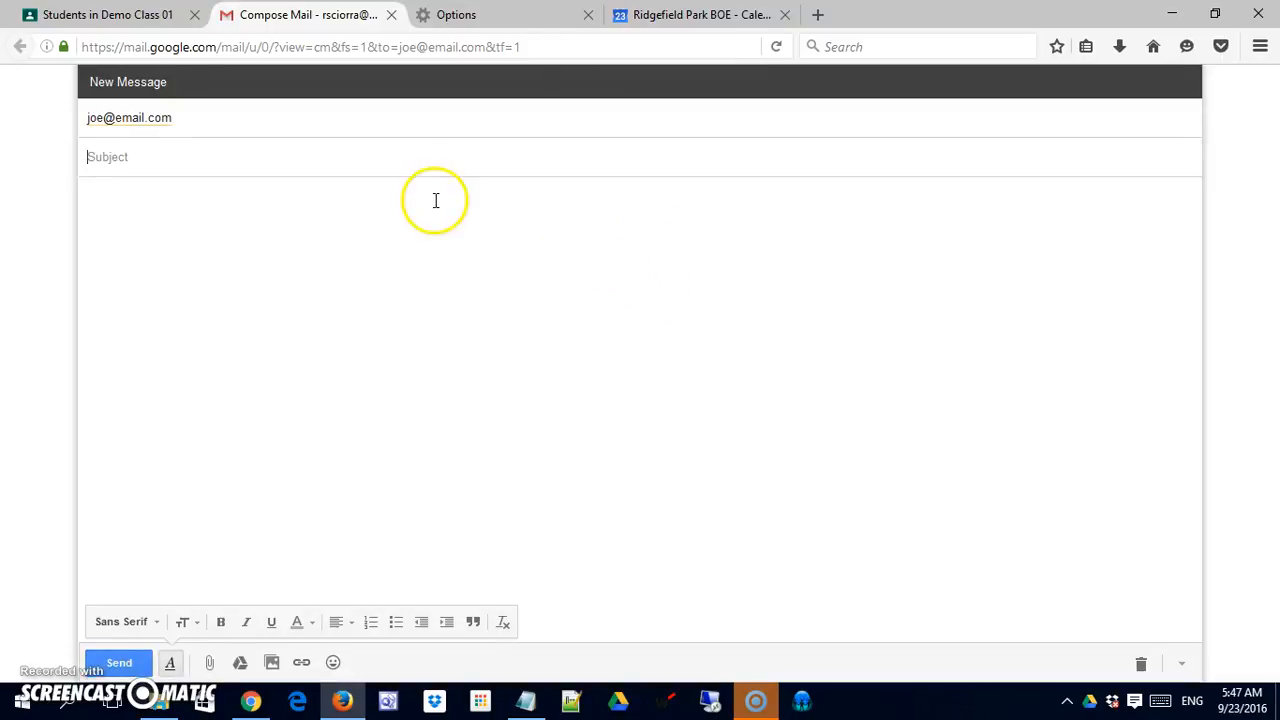
left_click(175, 156)
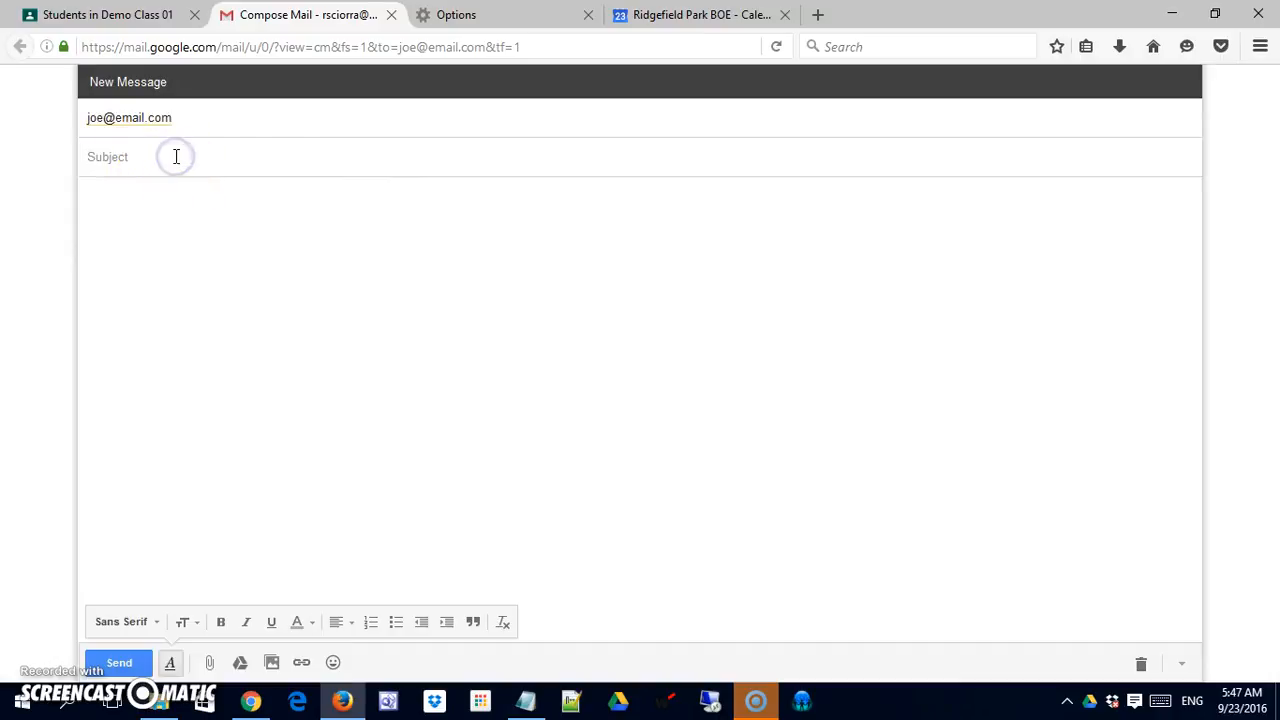
type("Welcome")
key("Tab")
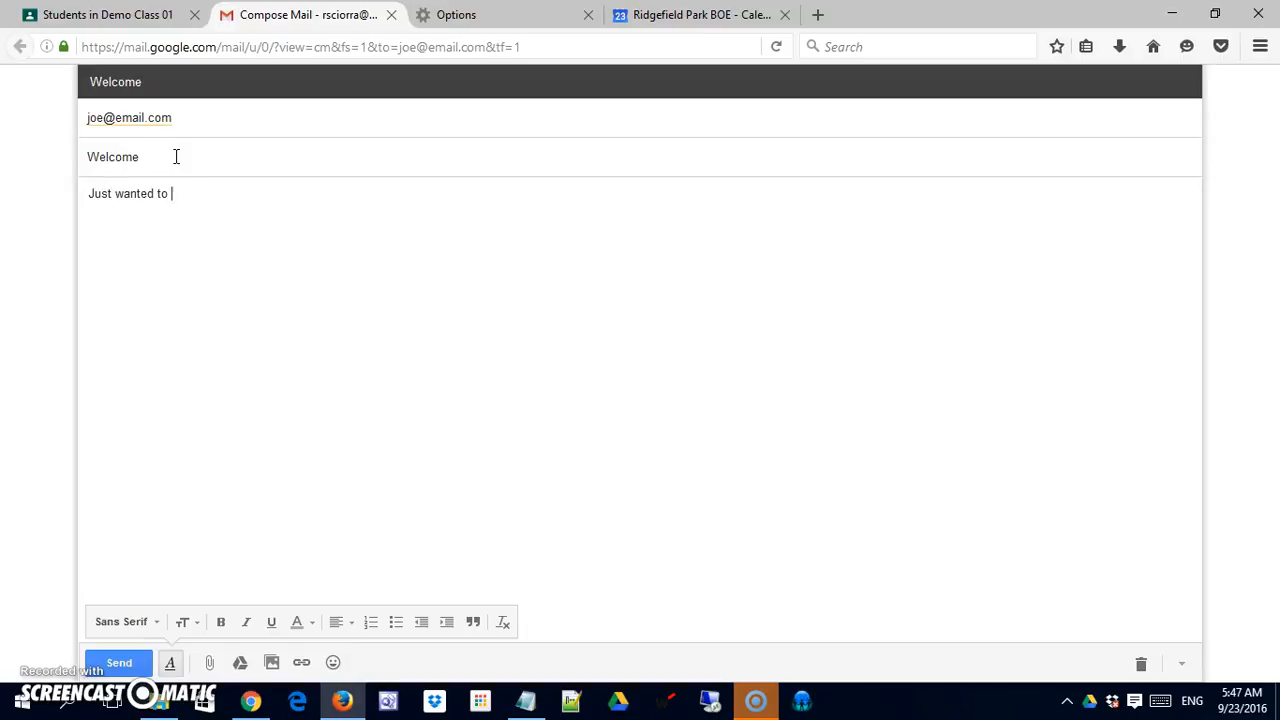
type("Just wanted to welcome you all to my class and thank you for signing up.")
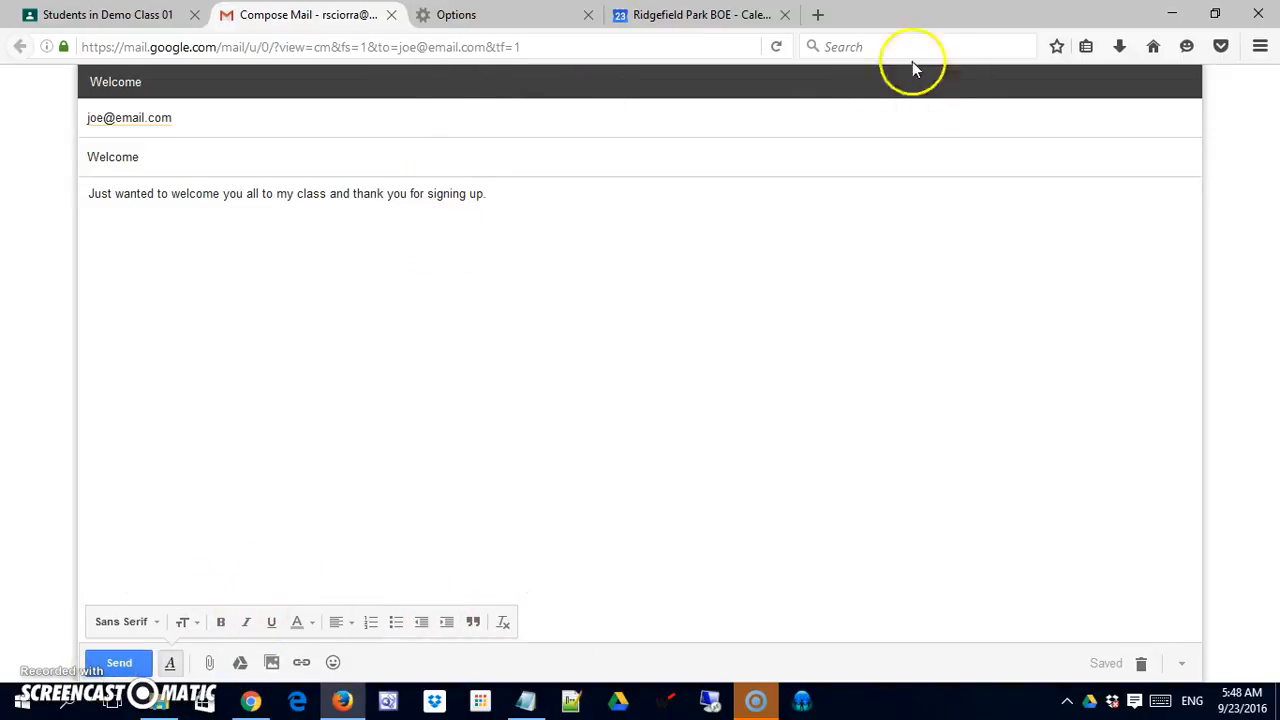
left_click(391, 14)
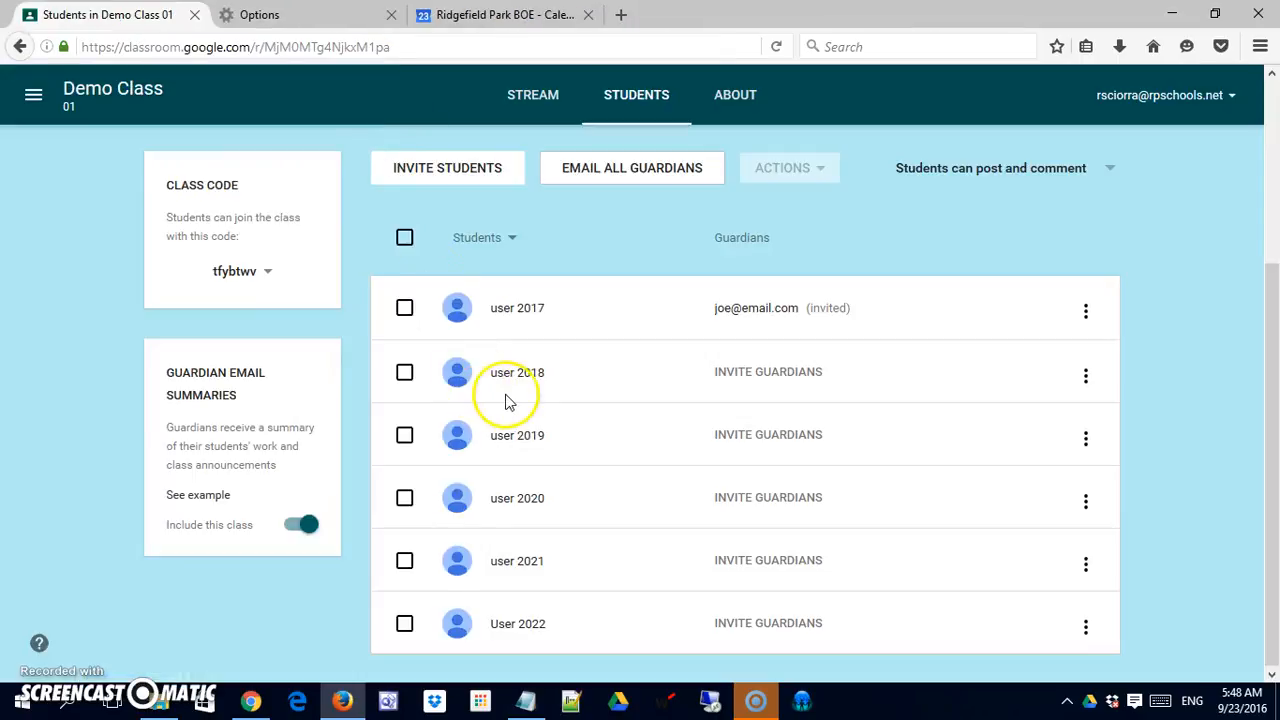
left_click(1086, 314)
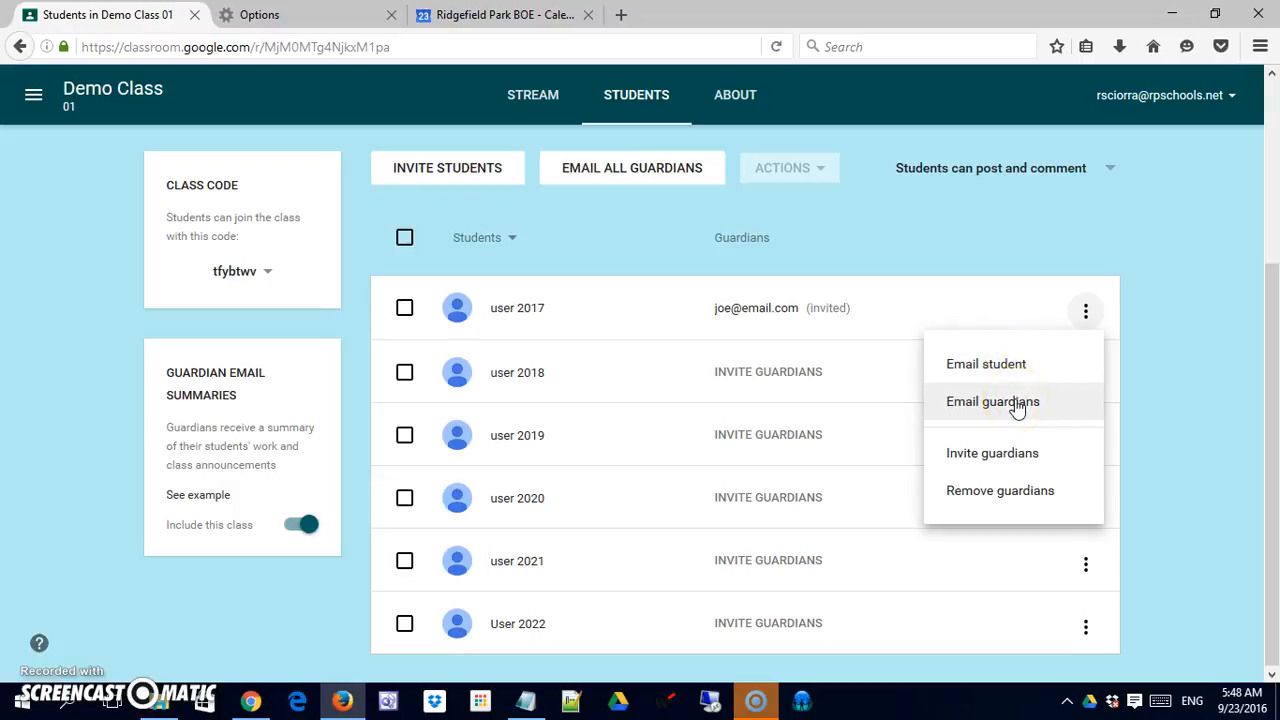
left_click(1003, 465)
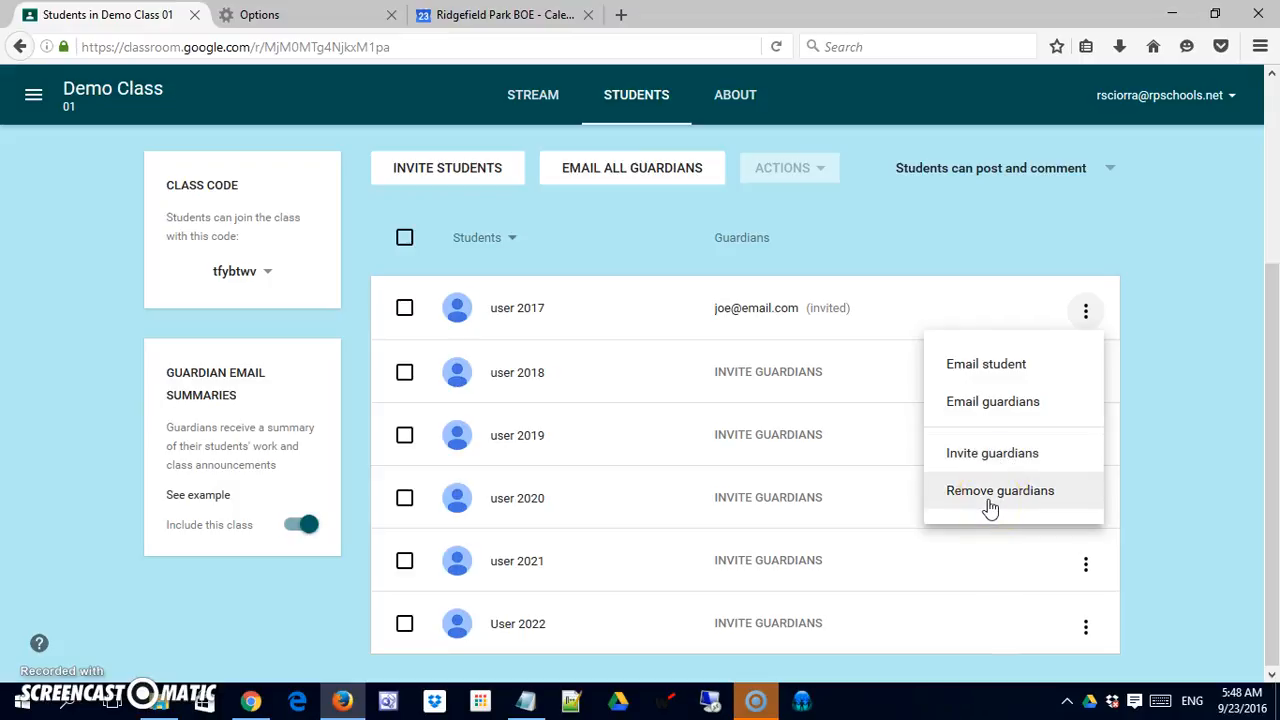
left_click(1168, 440)
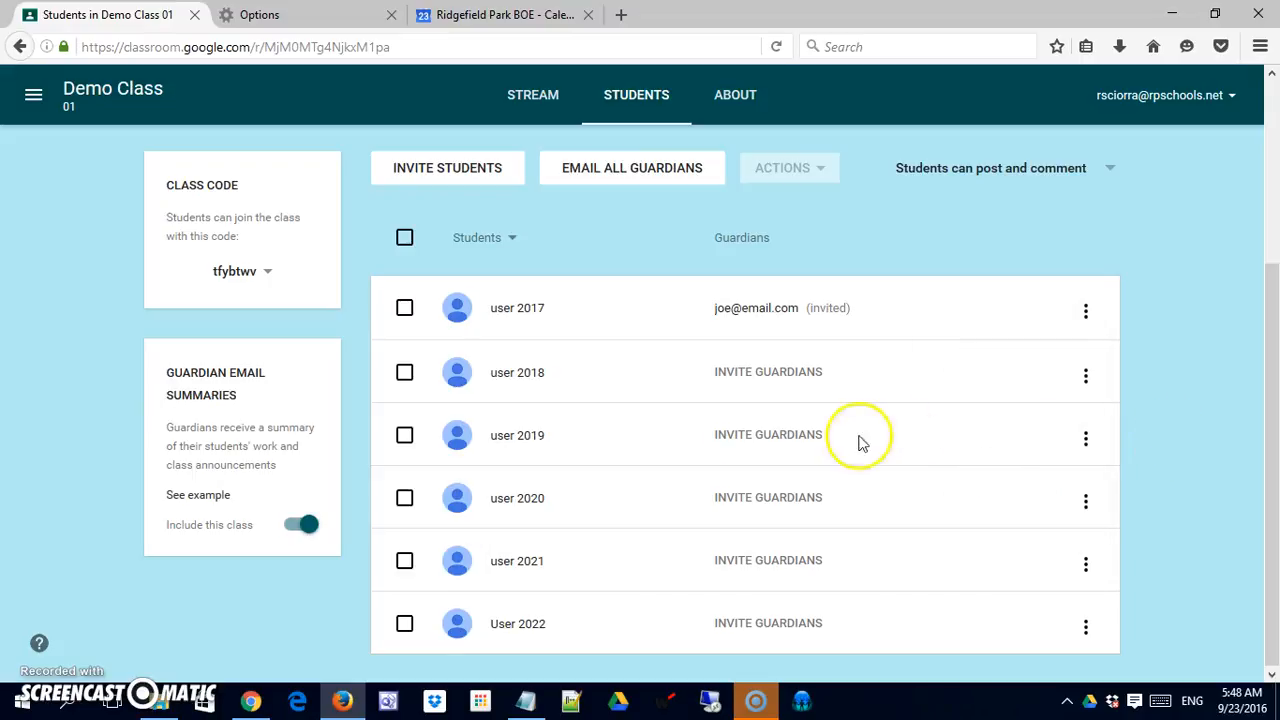
Step: Select user 2017, mute them from the Actions menu, and confirm the Mute dialog
left_click(404, 307)
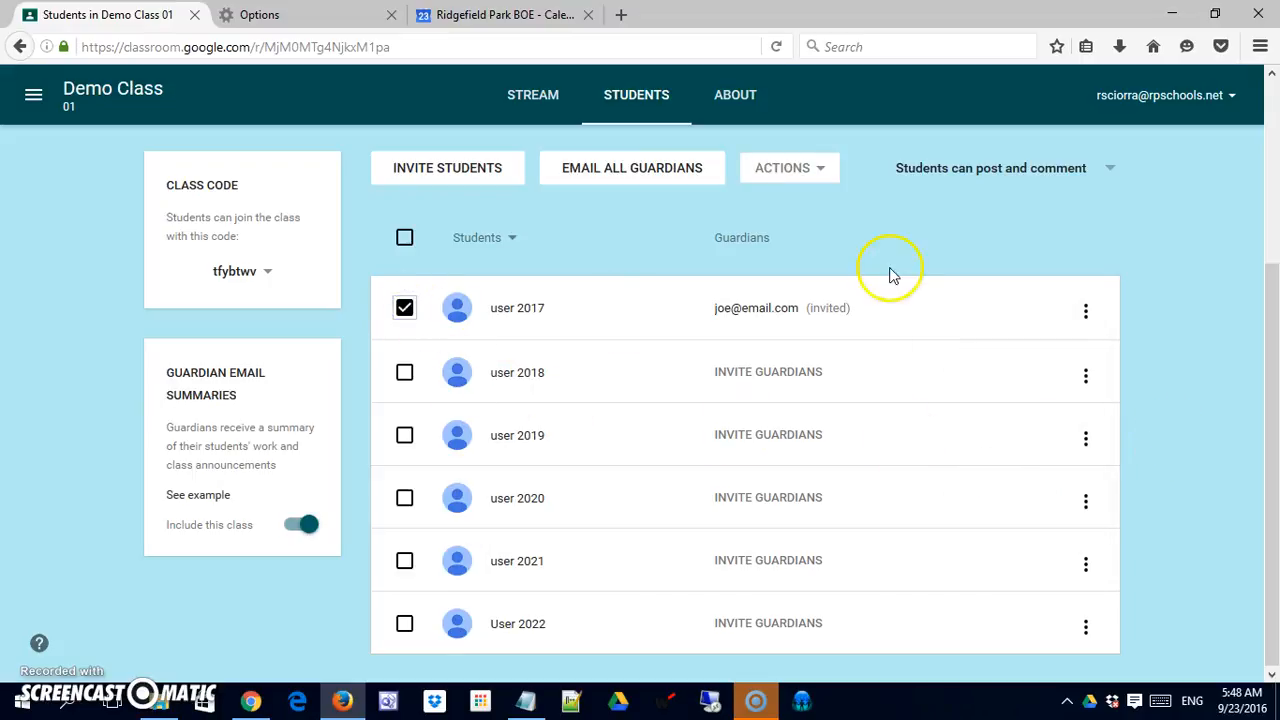
left_click(822, 174)
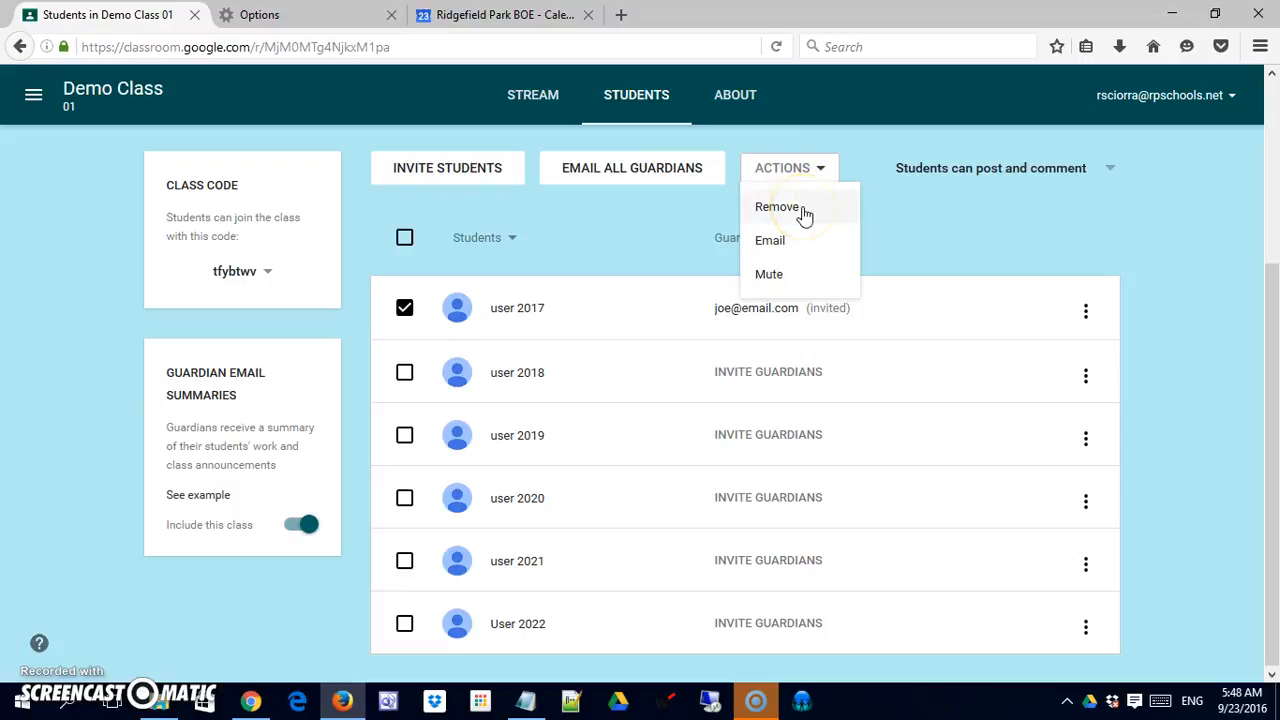
left_click(792, 244)
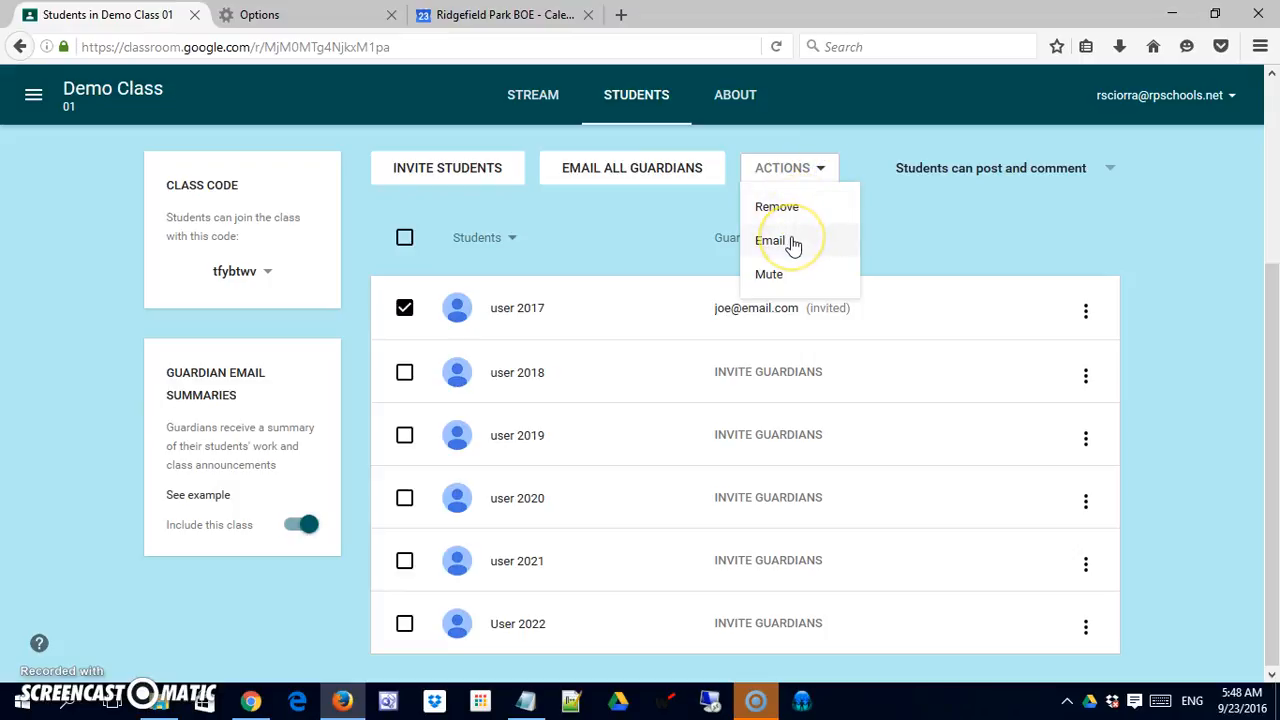
left_click(789, 287)
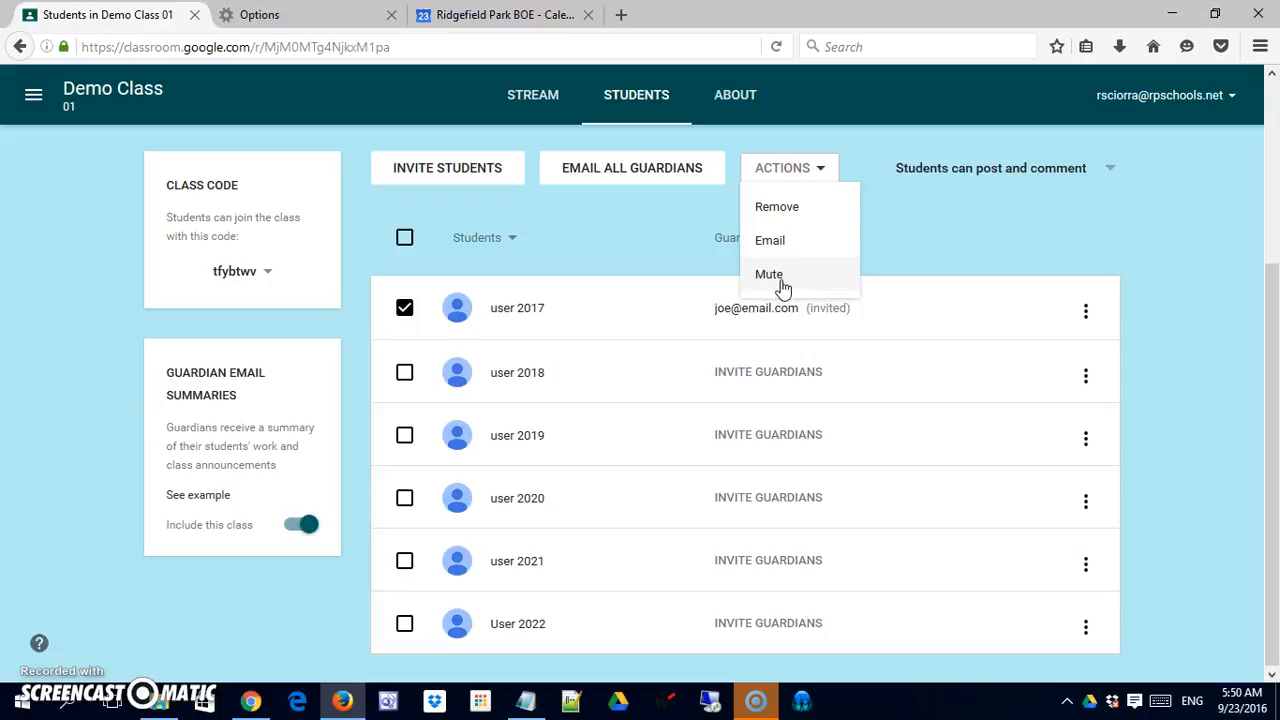
left_click(770, 275)
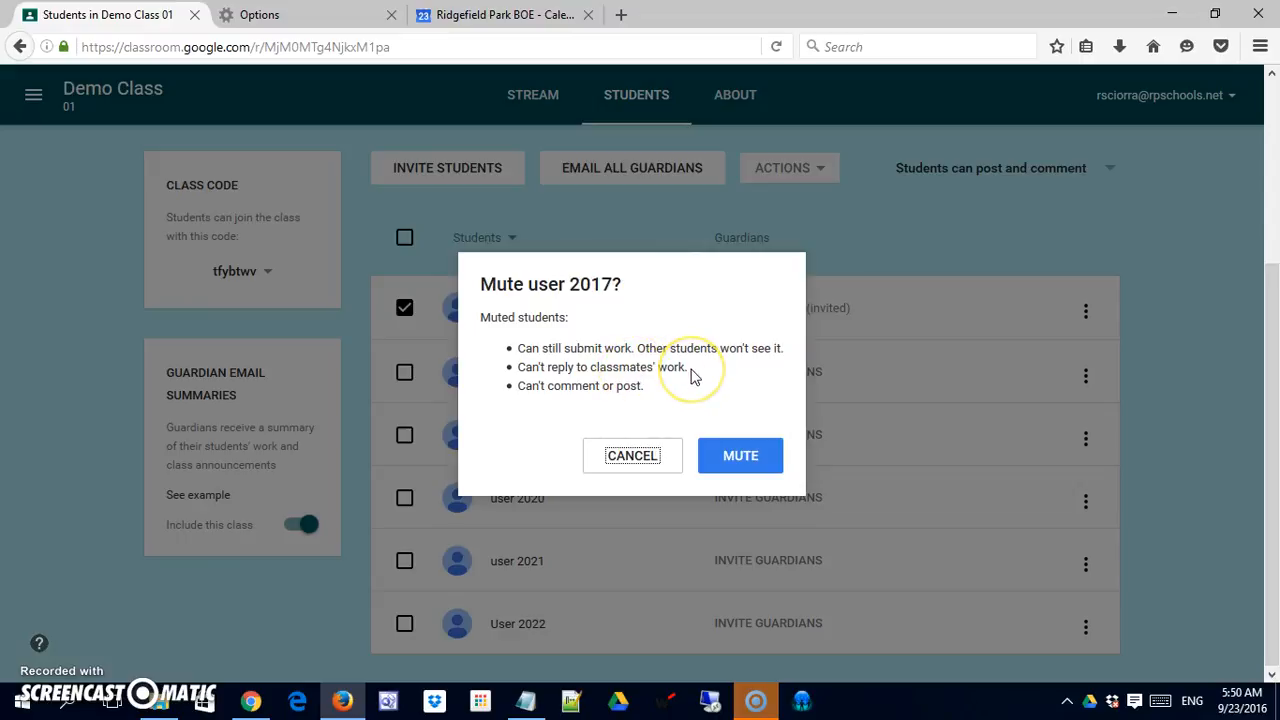
left_click(712, 460)
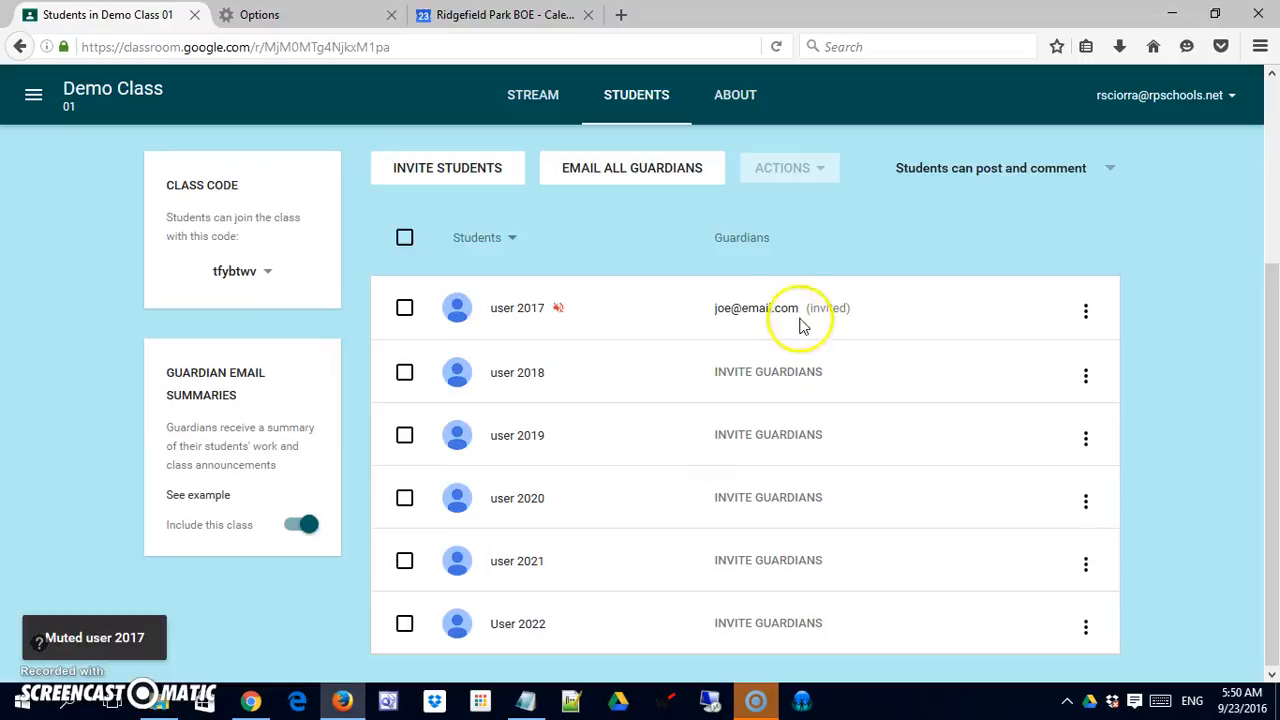
left_click(561, 316)
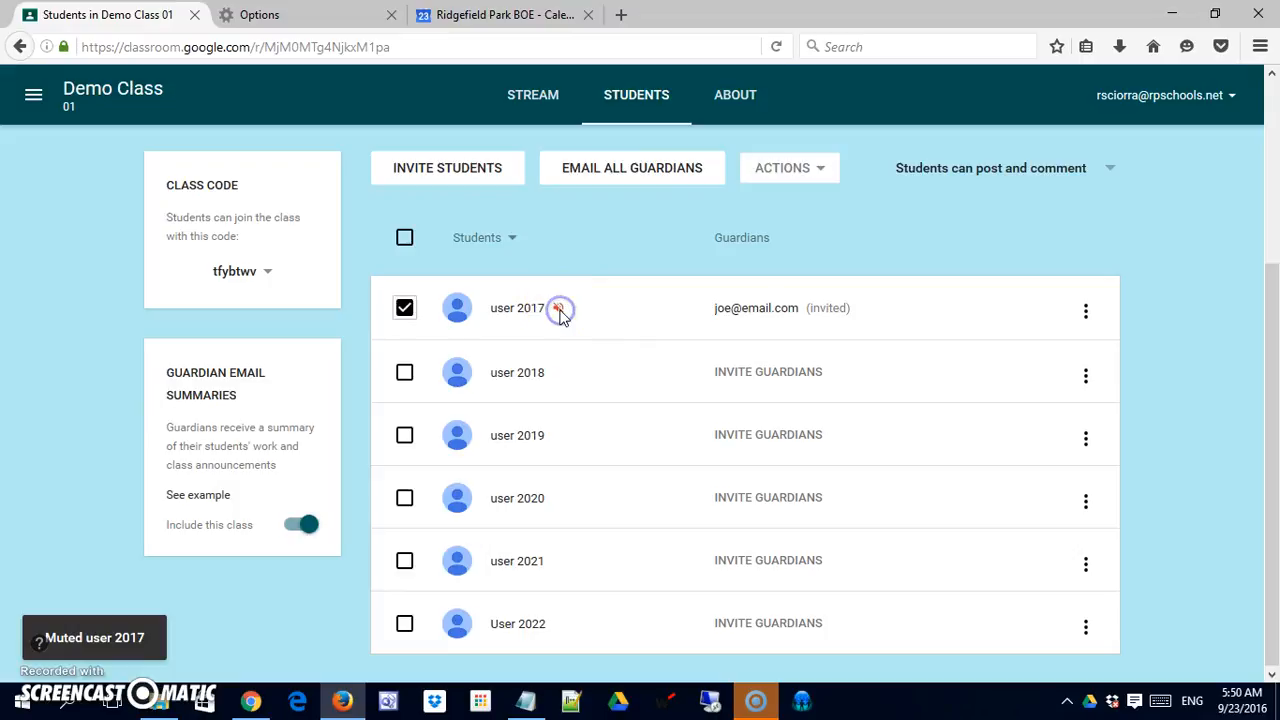
Step: Unmute user 2017 from the Actions menu and confirm the Unmute dialog
left_click(742, 310)
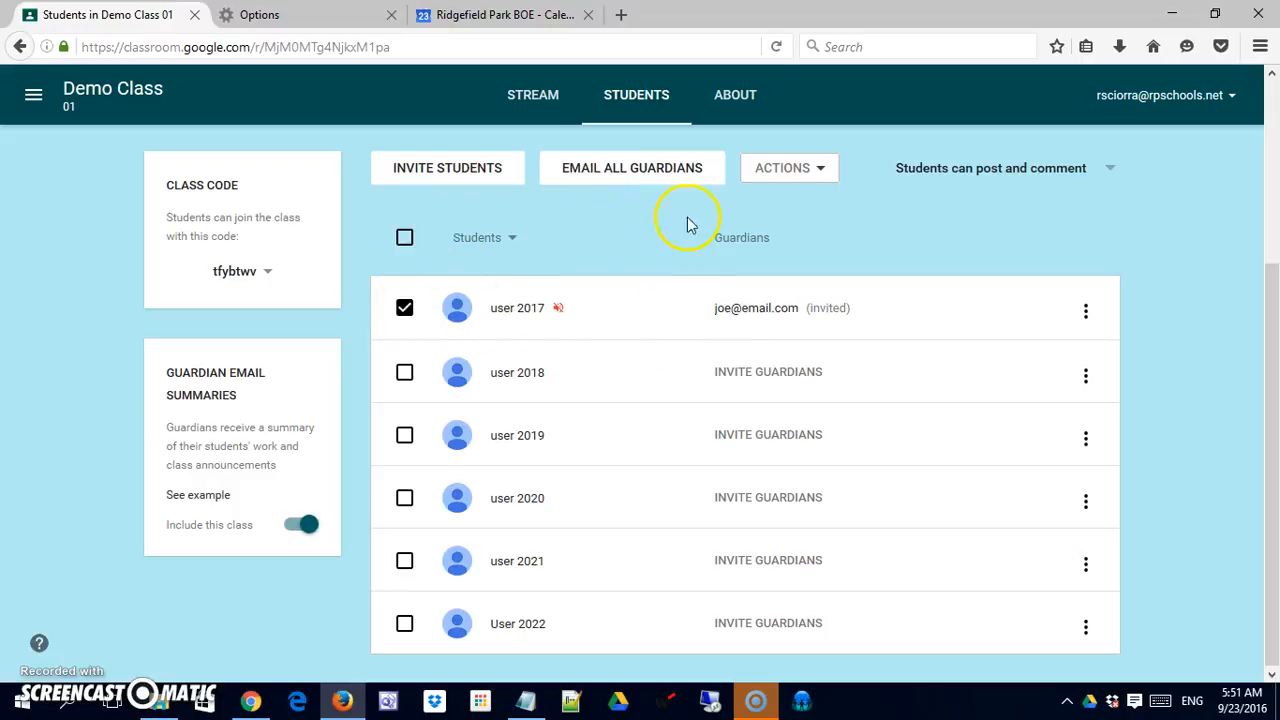
left_click(822, 170)
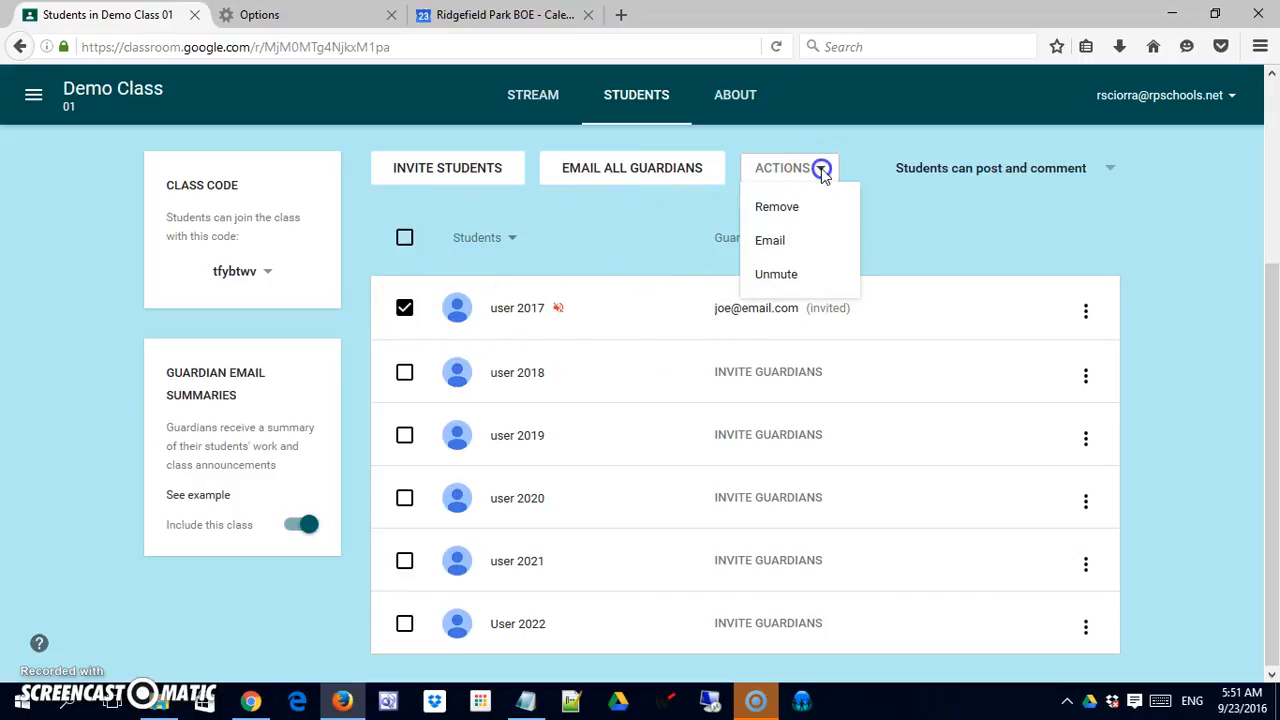
left_click(771, 273)
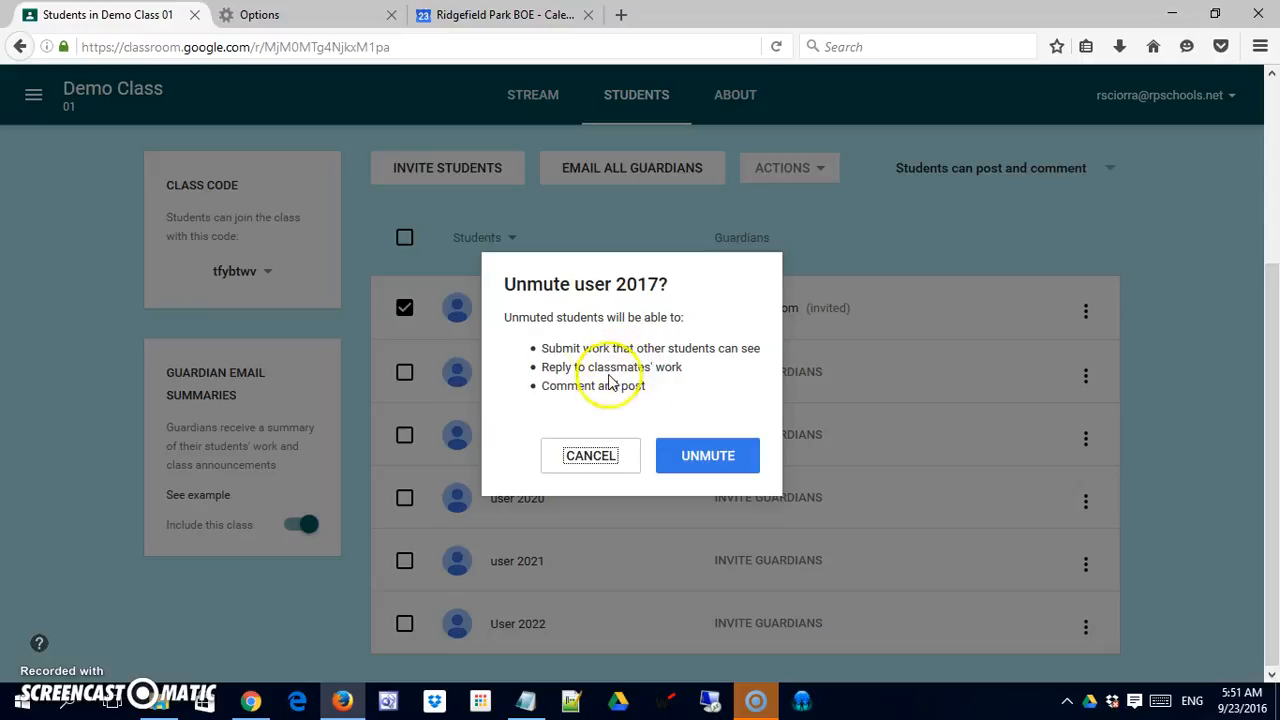
left_click(697, 463)
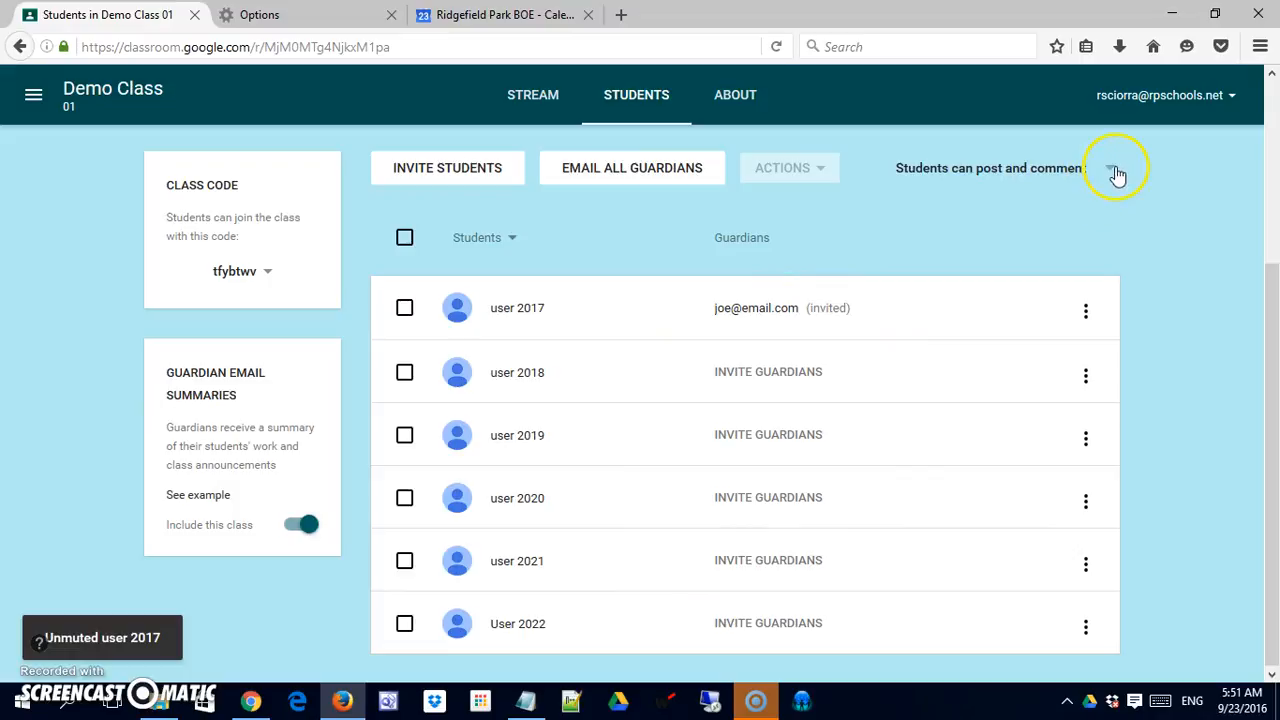
Step: Check the class posting permissions and student user 2018's actions menu, leaving both unchanged
left_click(1112, 172)
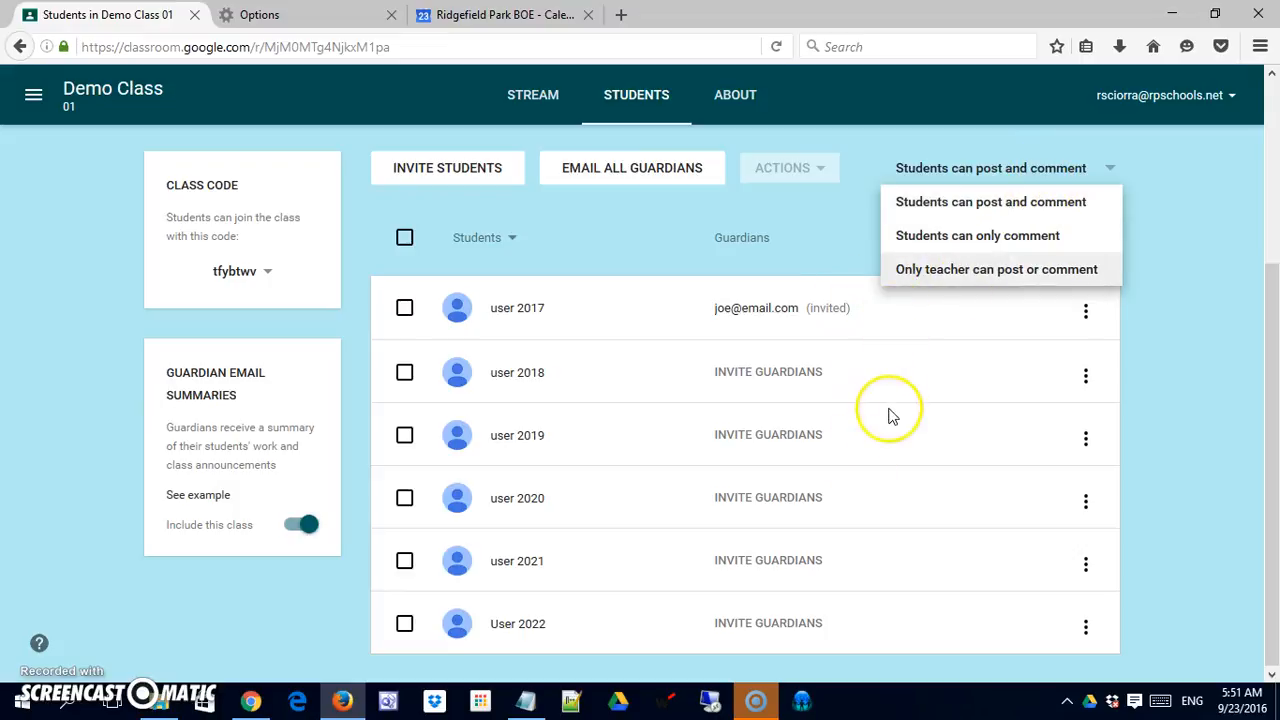
left_click(1150, 242)
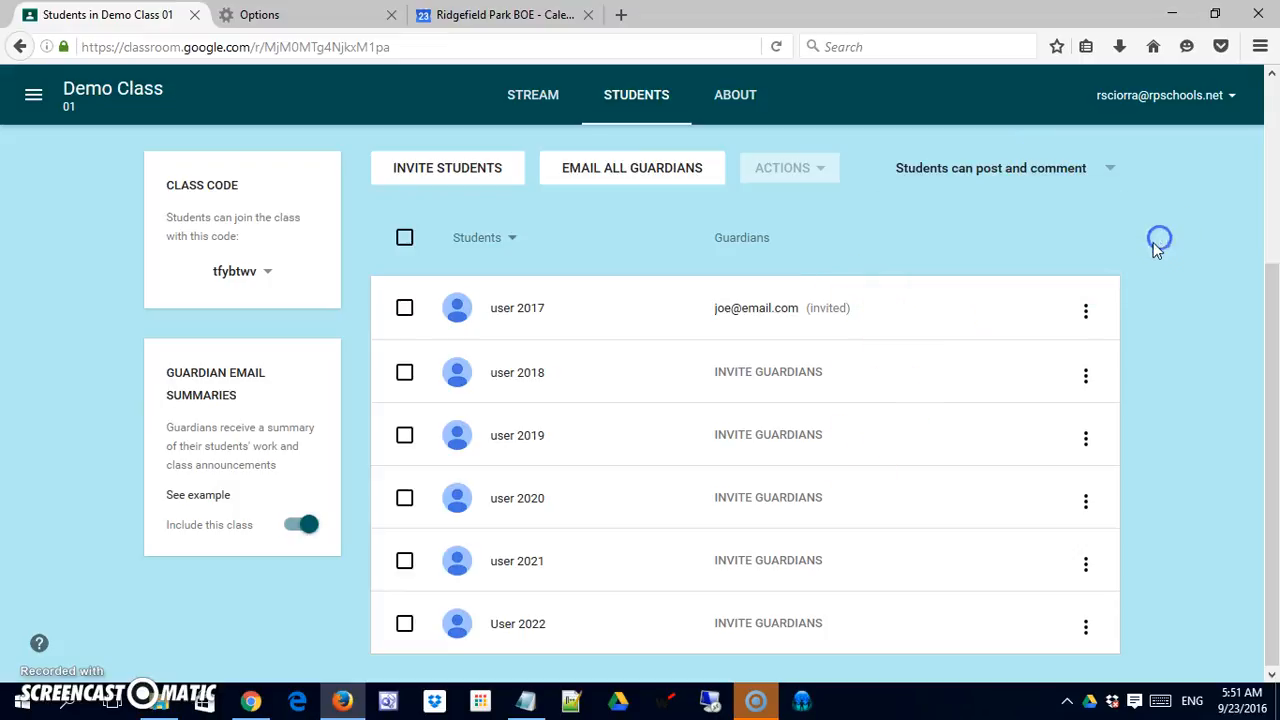
left_click(404, 372)
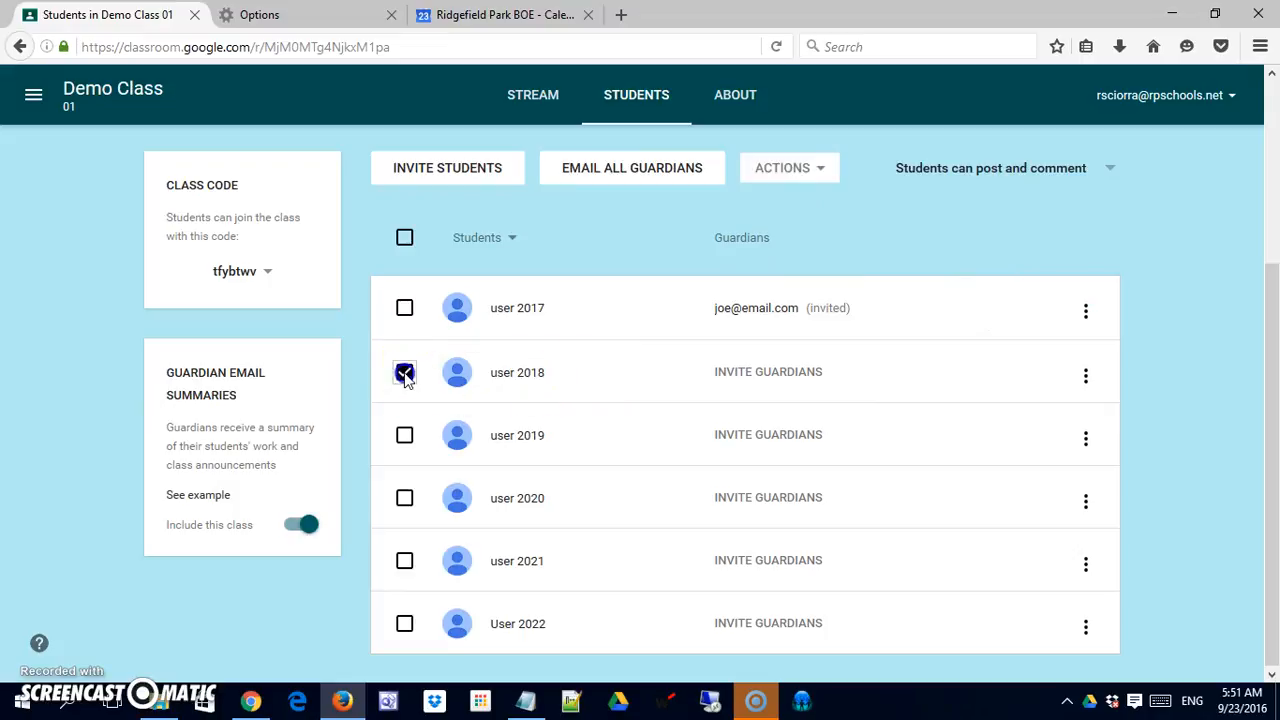
left_click(826, 172)
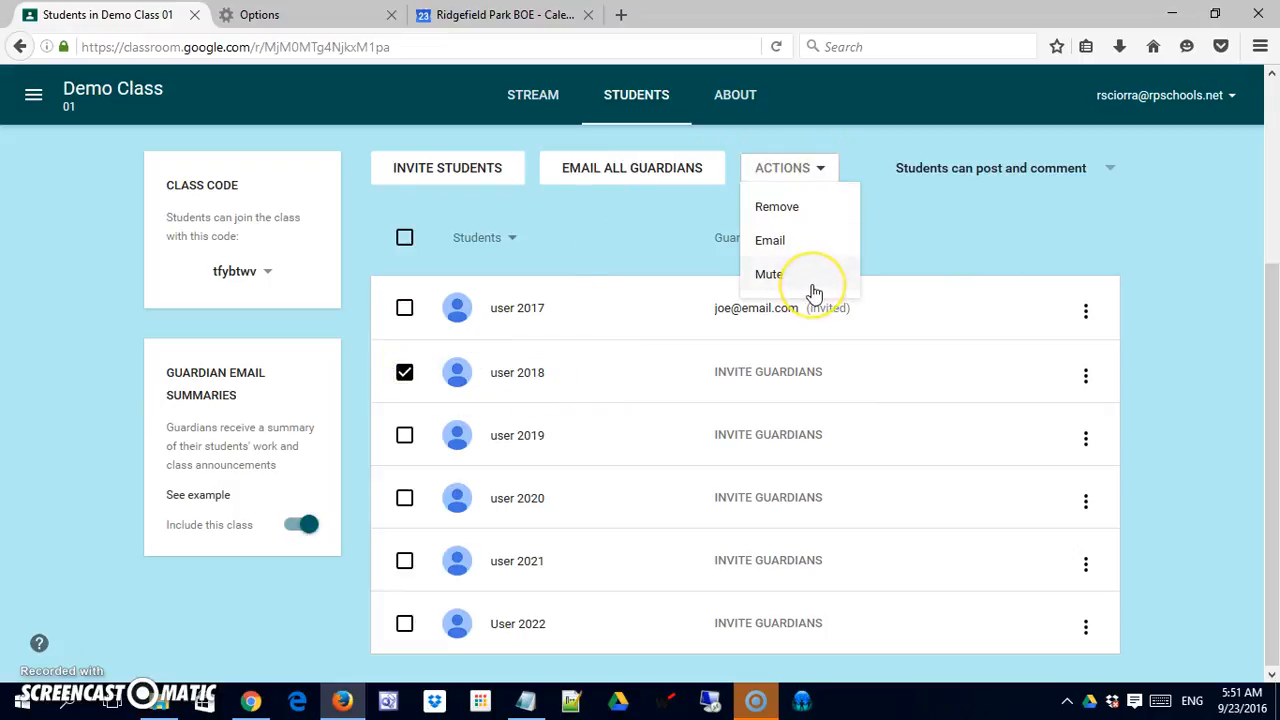
left_click(963, 220)
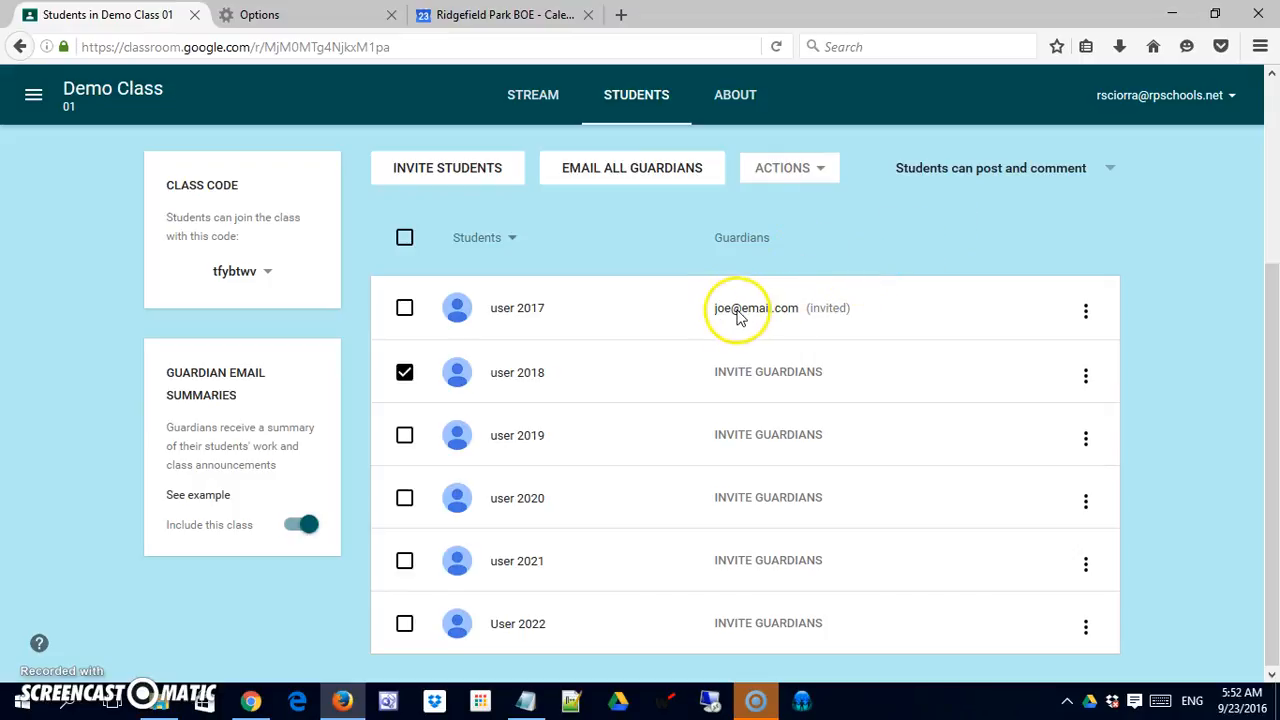
Step: Remove student user 2017's pending guardian invitation via the row's Remove guardians option
left_click(1087, 315)
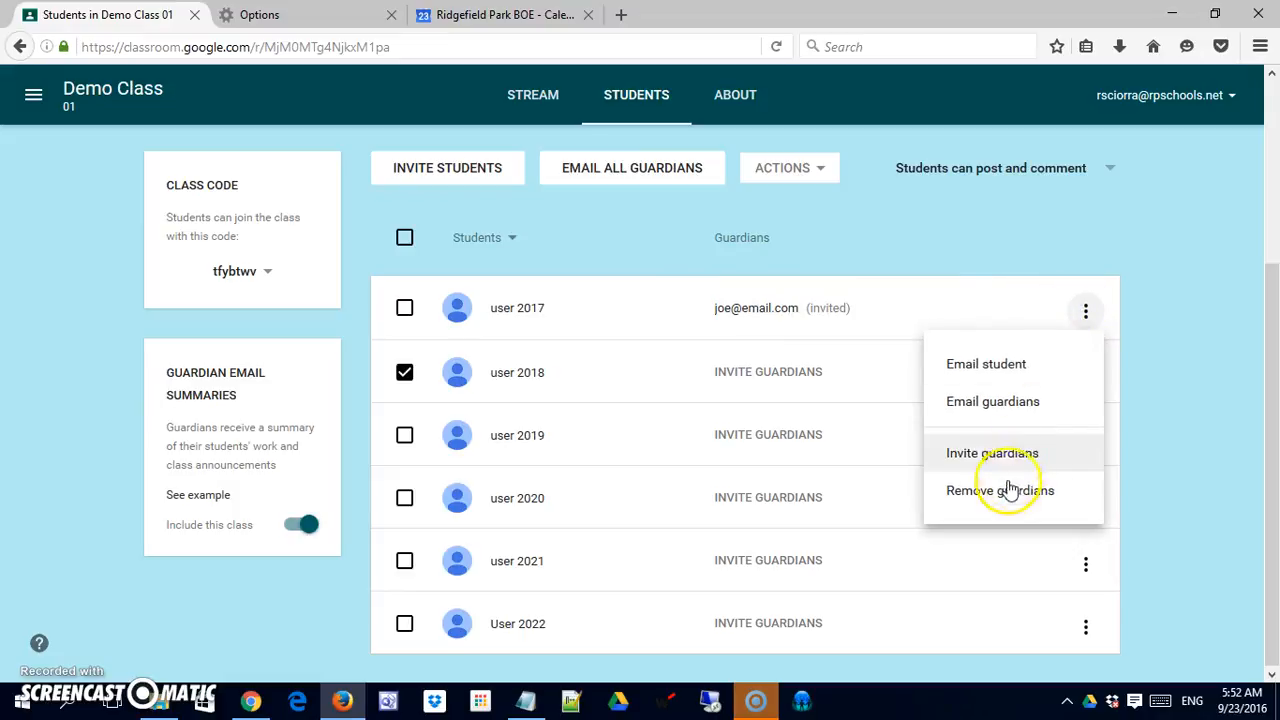
left_click(1007, 492)
left_click(869, 416)
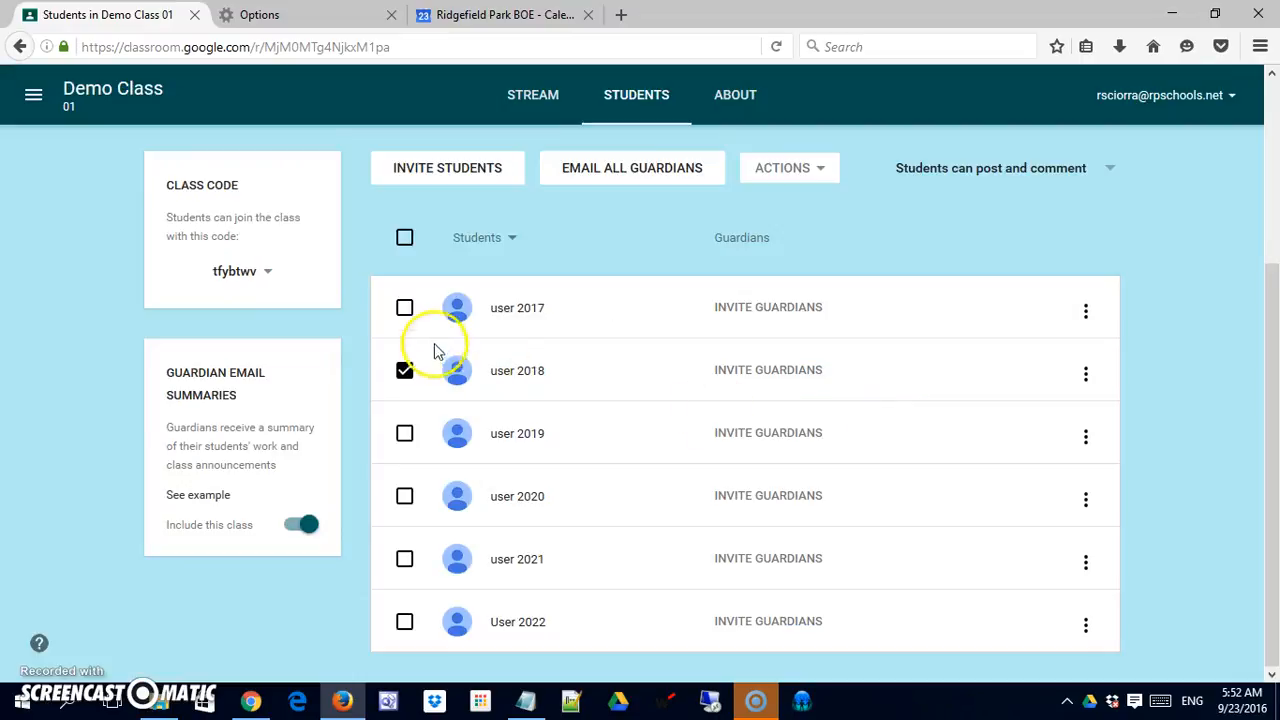
left_click(404, 370)
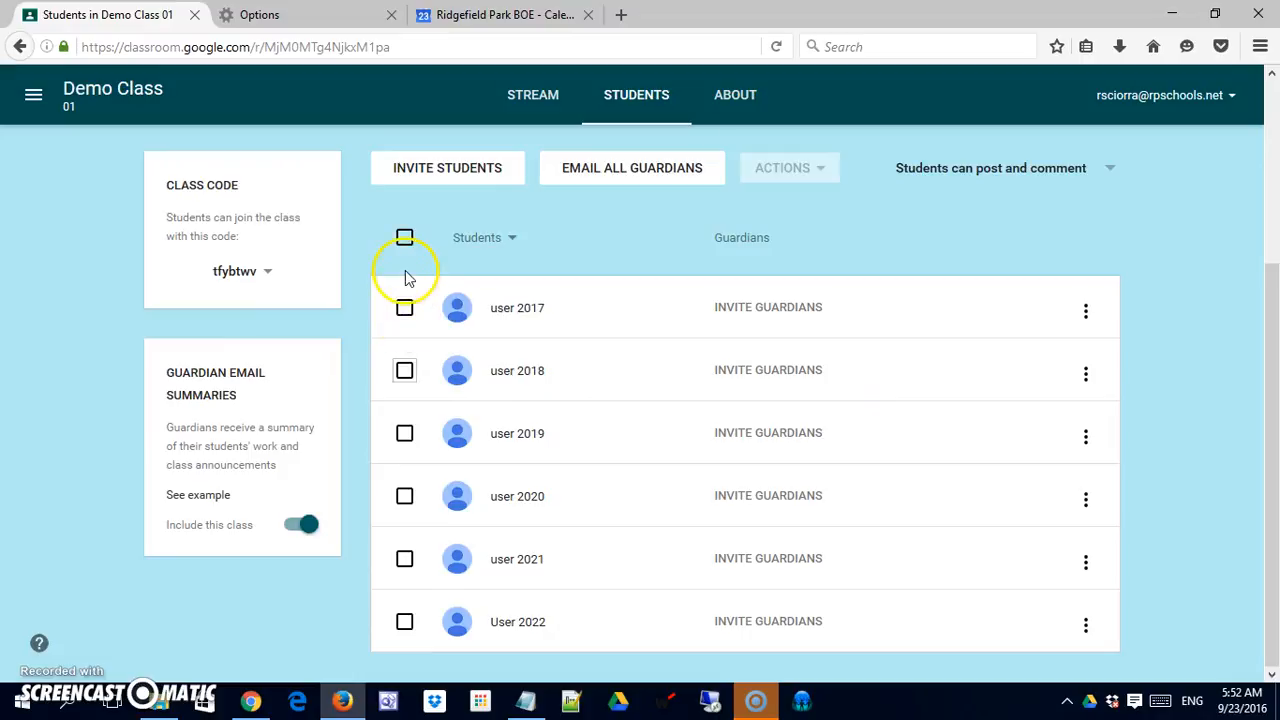
scroll(414, 300, "up", 5)
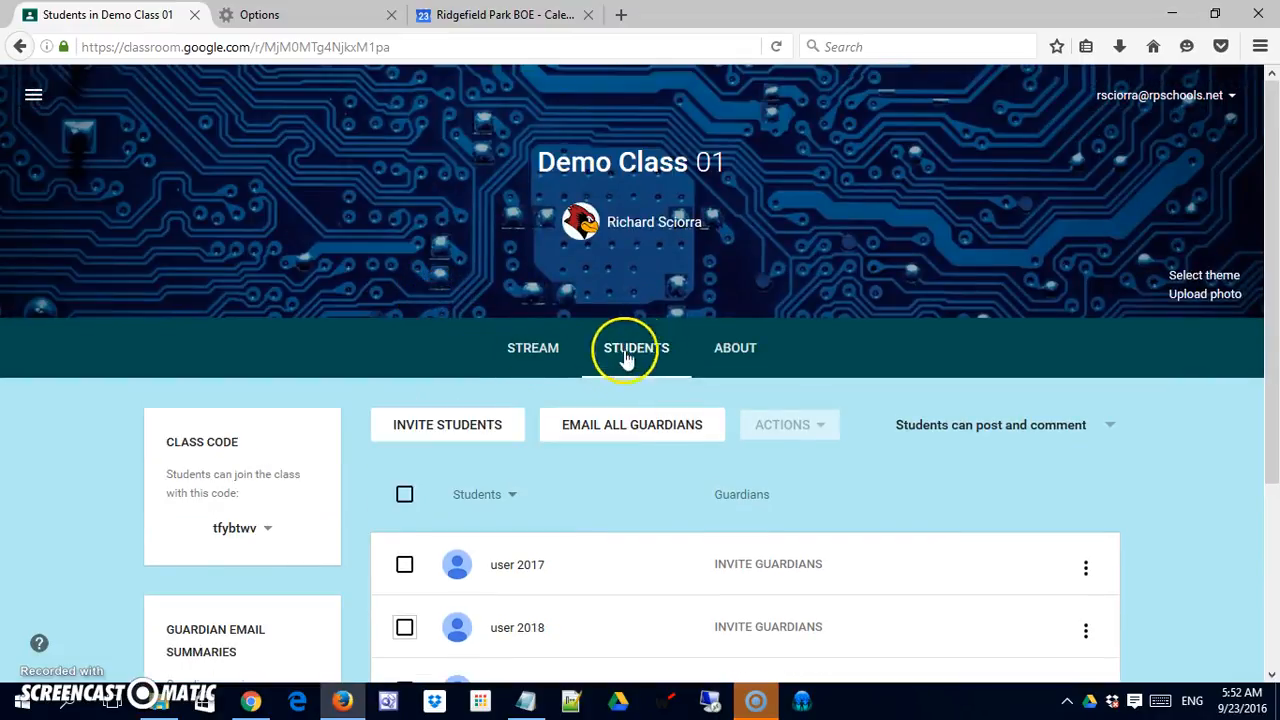